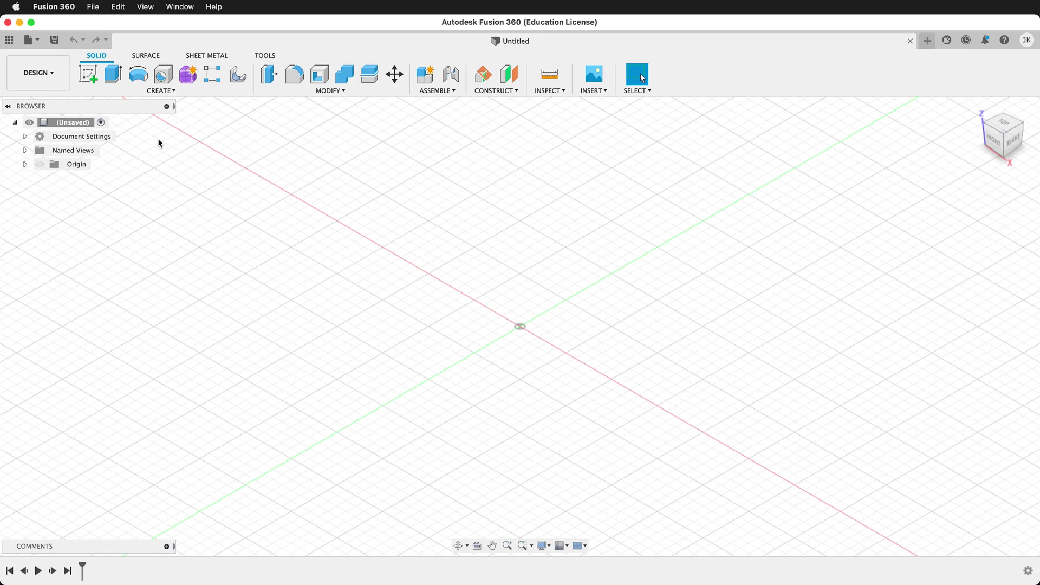
Step: Switch to the Manufacture workspace and open the Tool Library
click(51, 84)
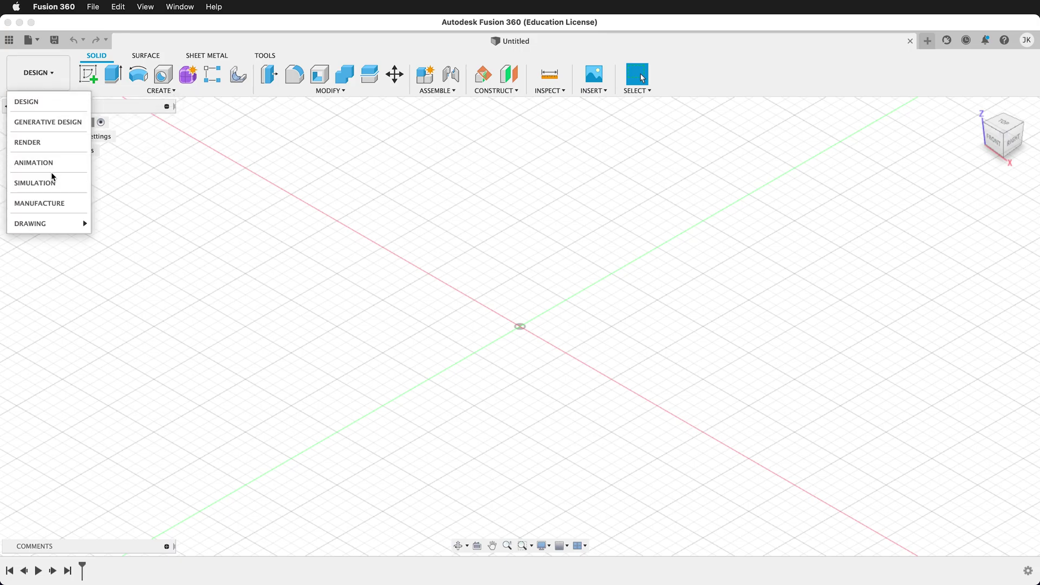
click(48, 201)
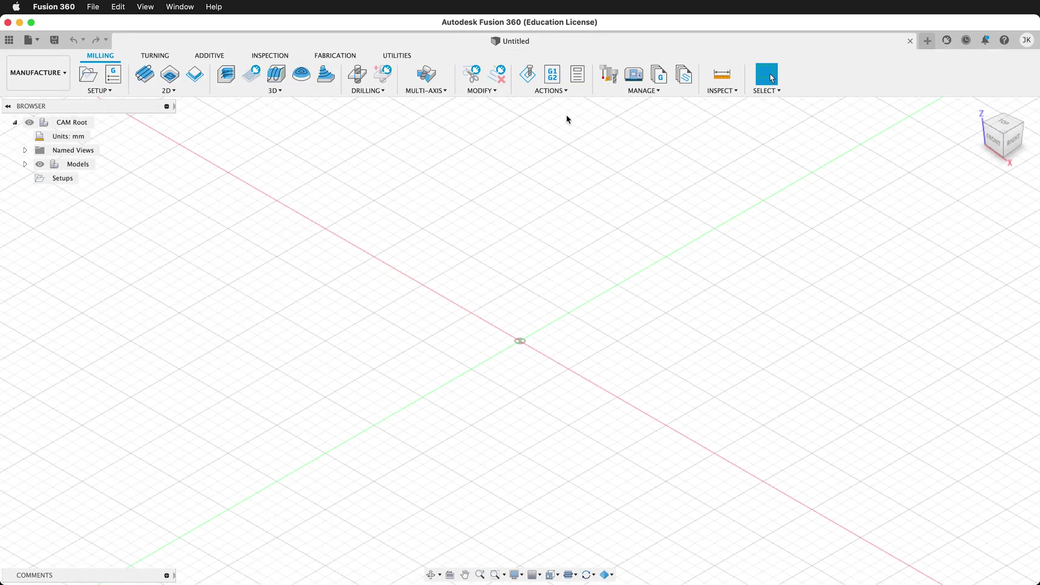
click(608, 76)
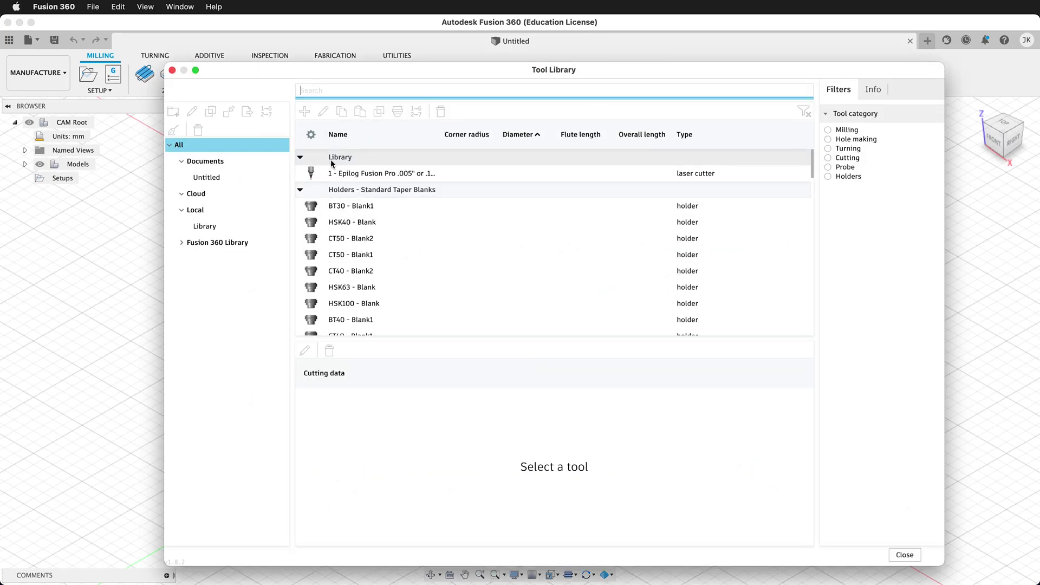
Step: Browse the document, cloud and Fusion 360 libraries, then show the local Library's Epilog laser cutter
click(209, 179)
click(216, 181)
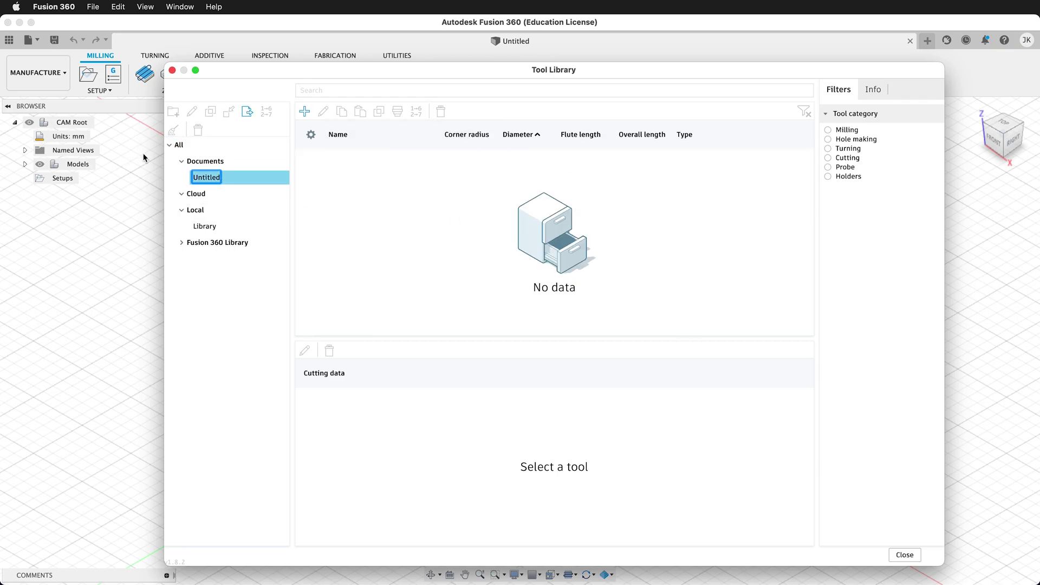
click(205, 161)
click(206, 198)
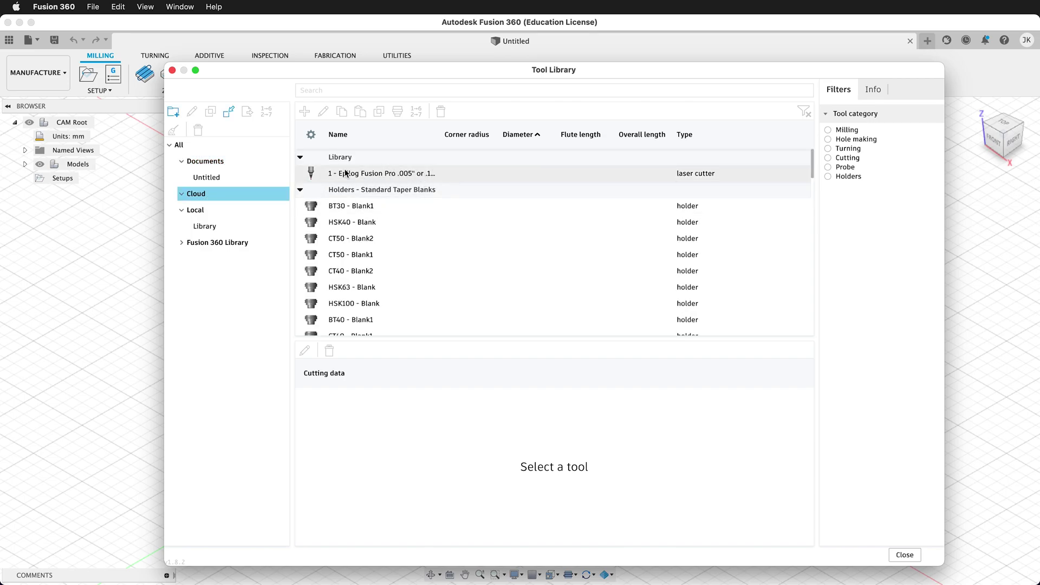
click(205, 225)
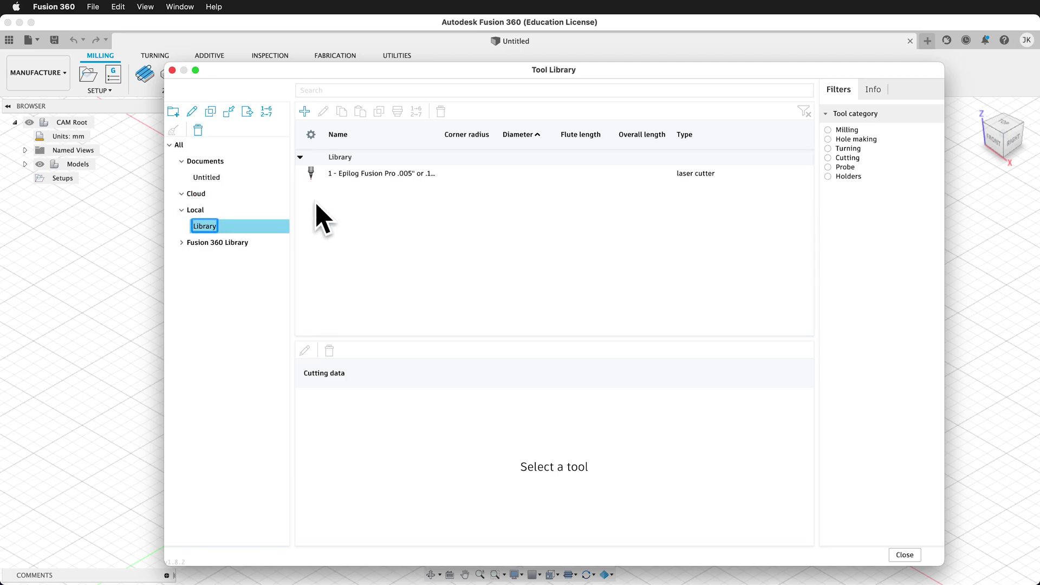
click(205, 226)
click(181, 244)
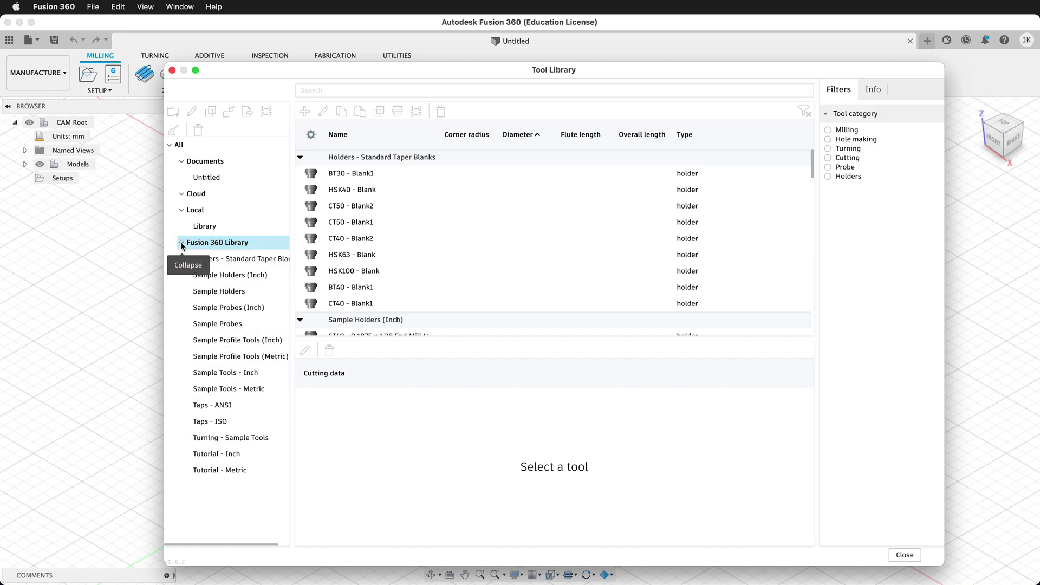
click(183, 244)
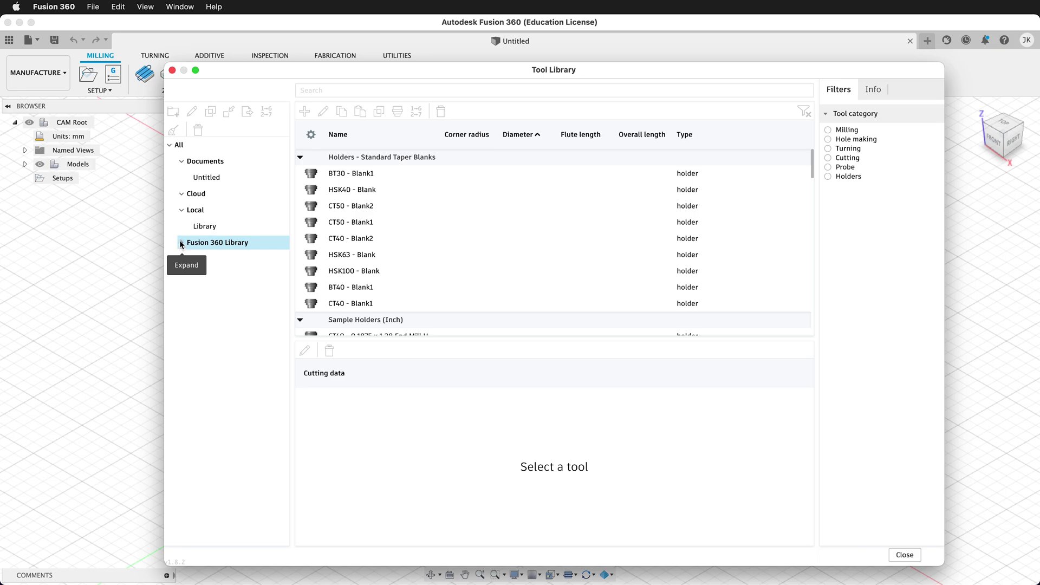
double_click(207, 177)
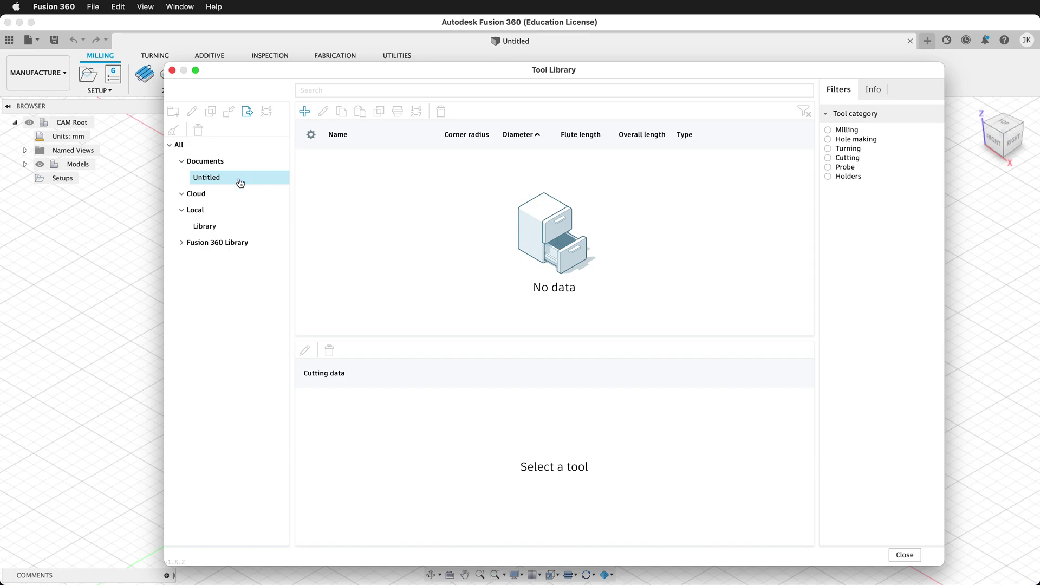
double_click(205, 224)
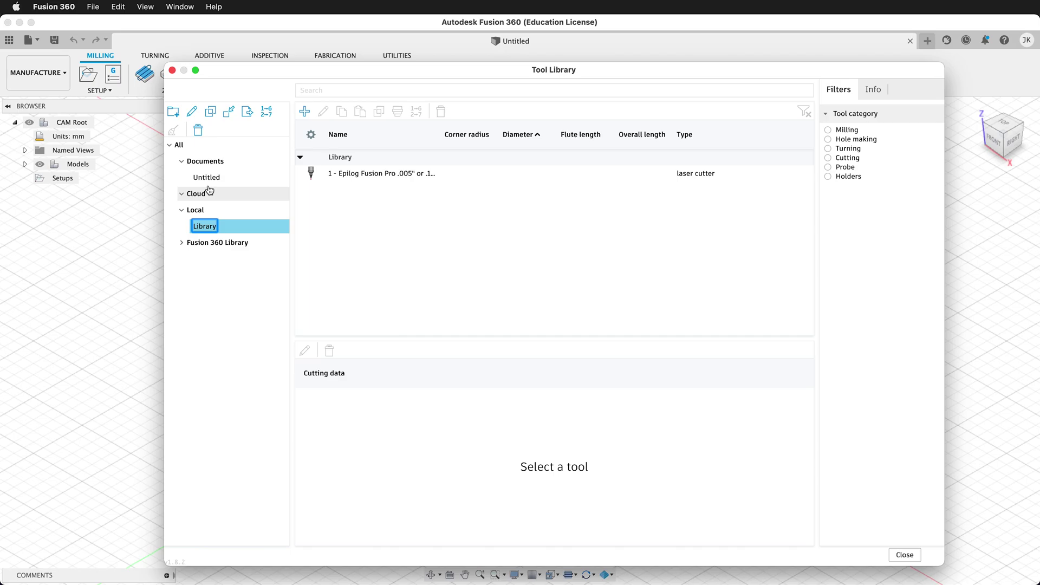
Step: Create a new holder with description 'ER25 Collet Nut', vendor Shopbot and product id ER25
click(304, 112)
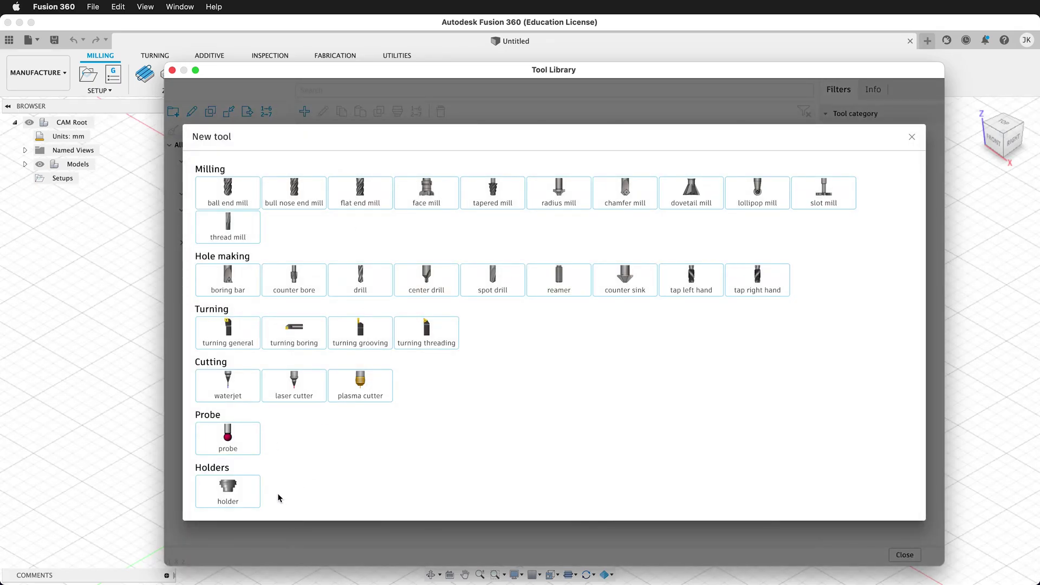
click(228, 495)
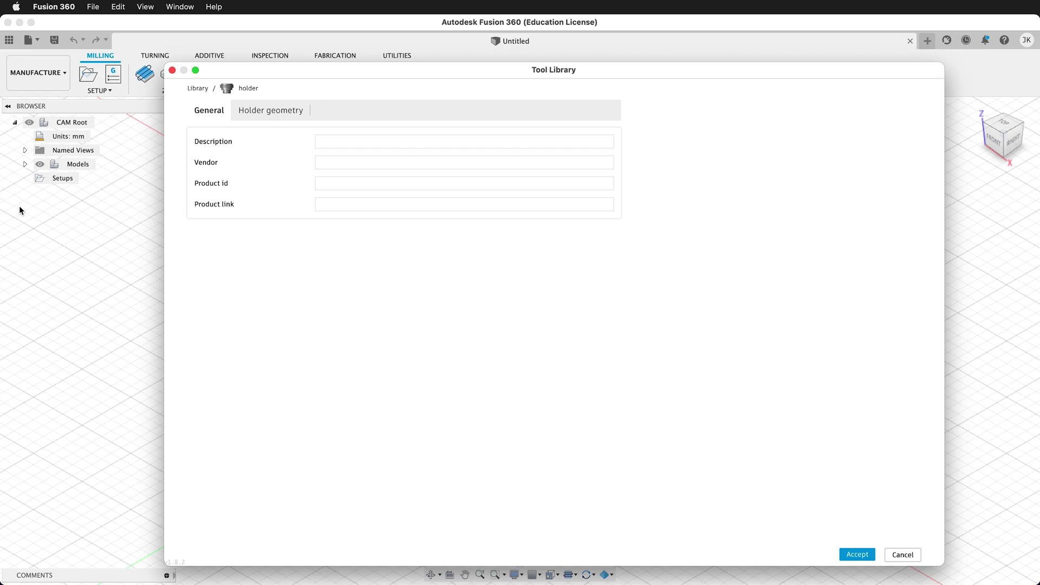
click(352, 141)
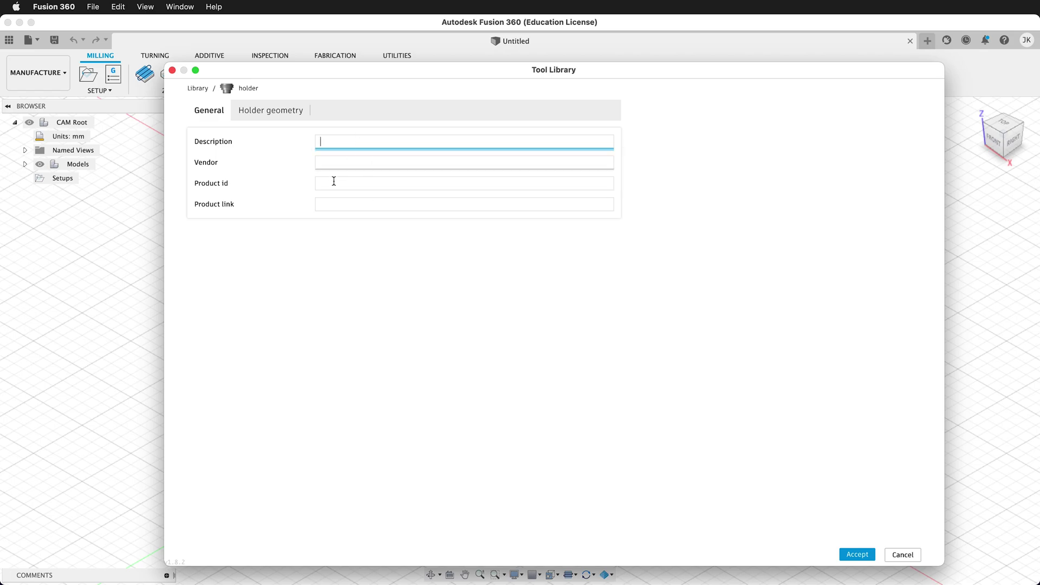
text(E)
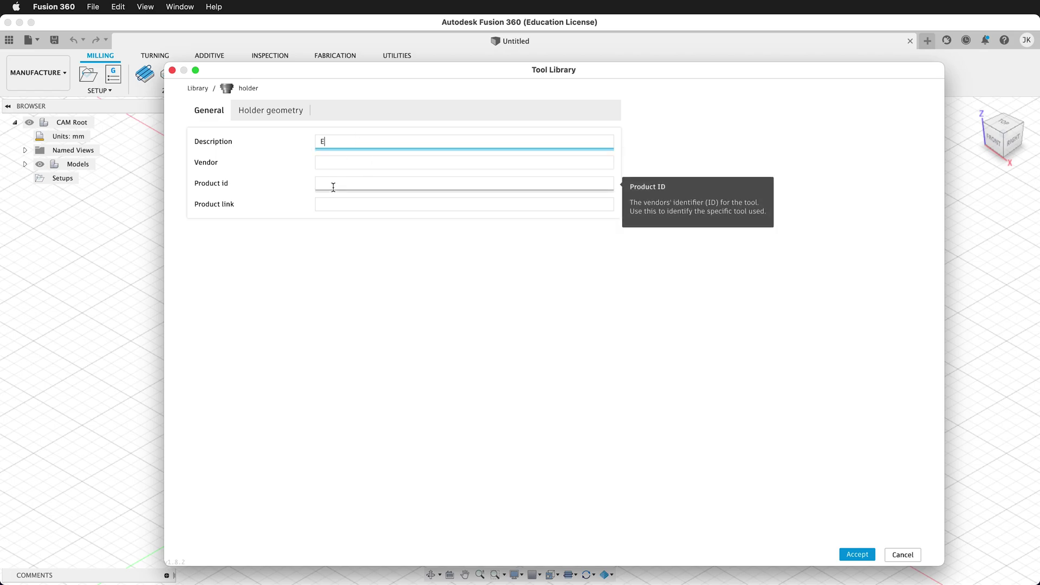
text(R25 Collet Nut)
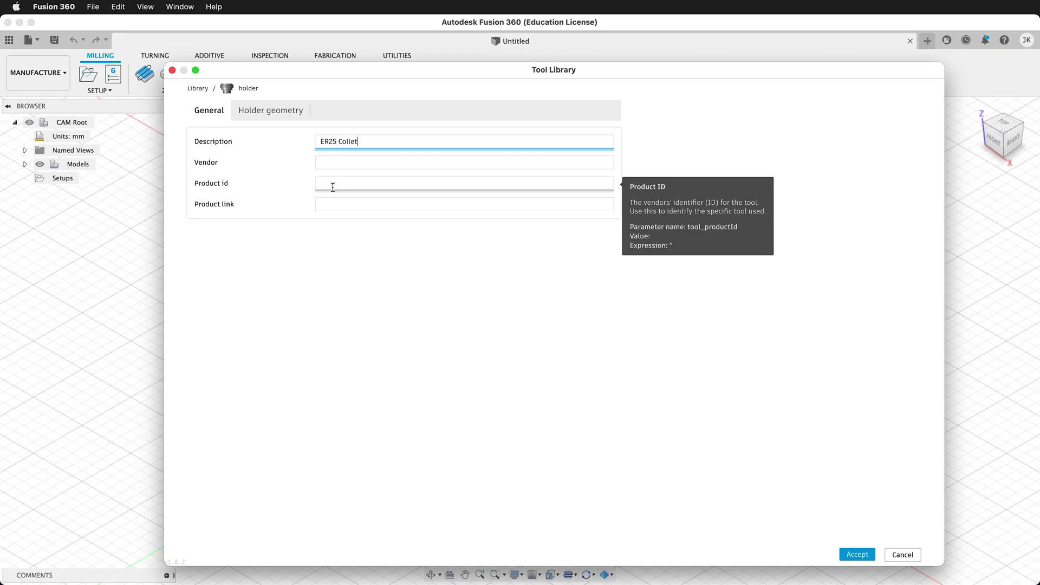
click(333, 163)
text(Shopbot)
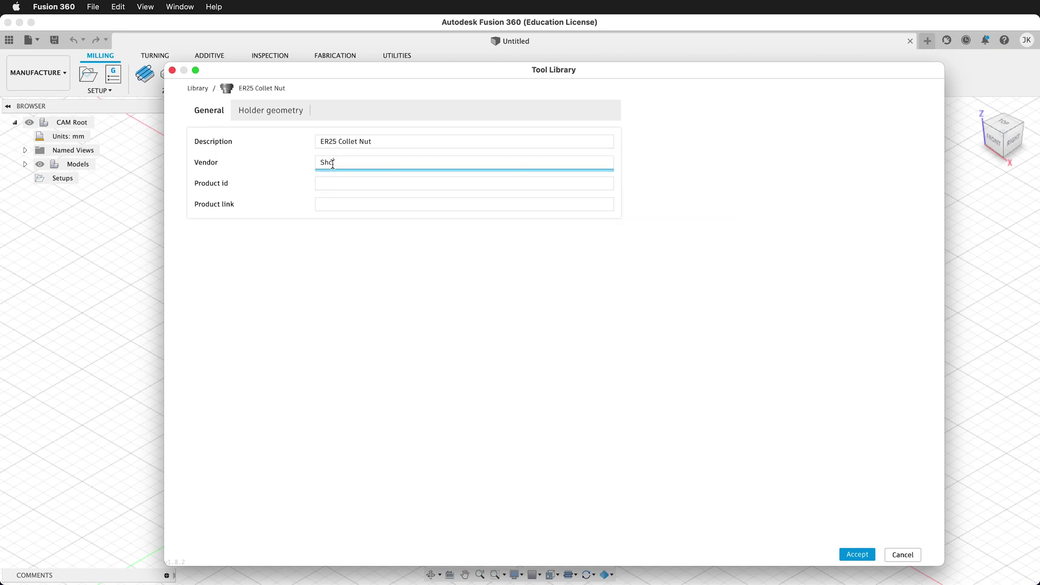
click(299, 174)
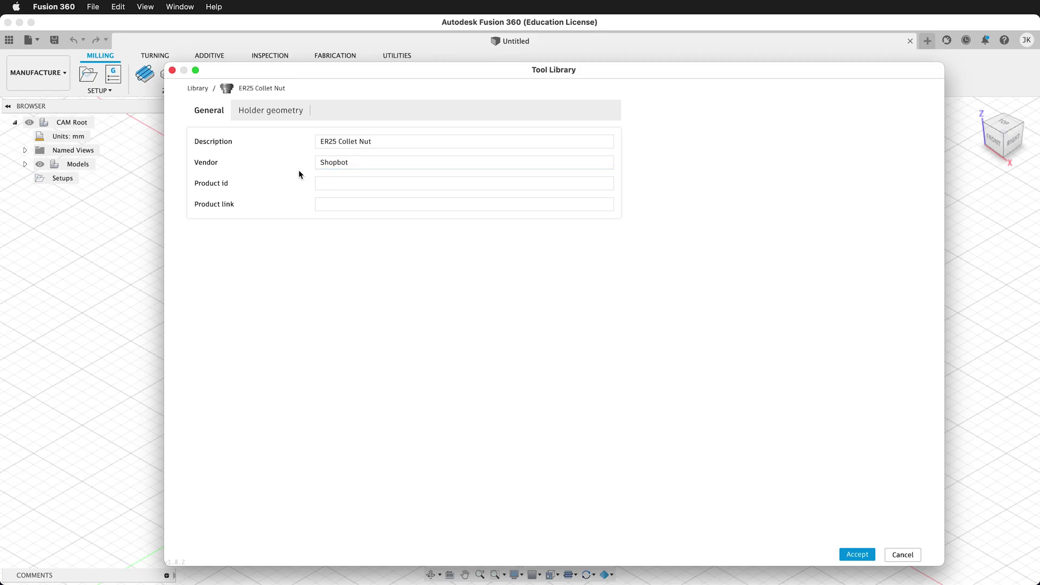
click(365, 177)
text(ER25)
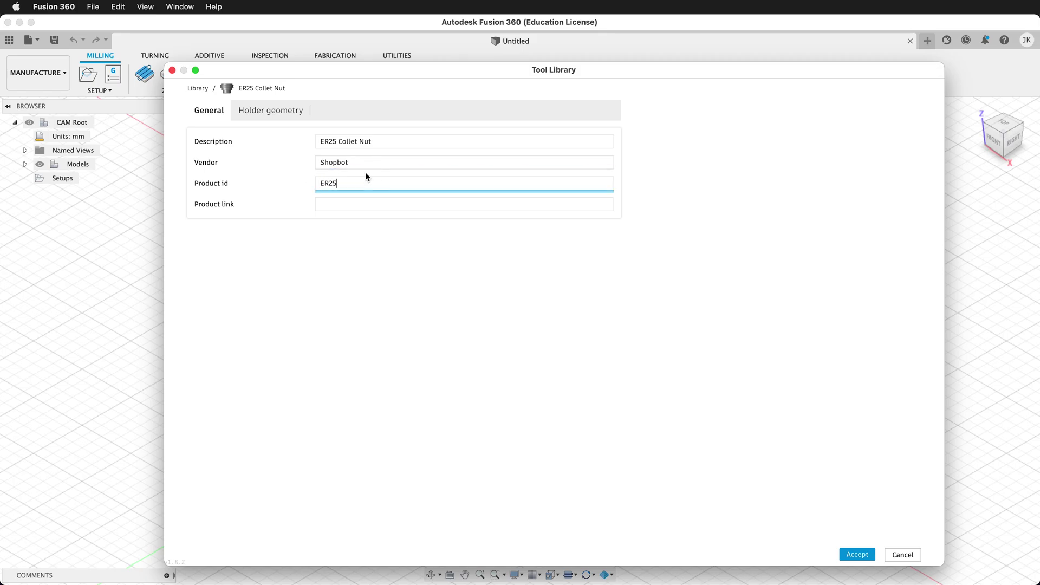
click(313, 206)
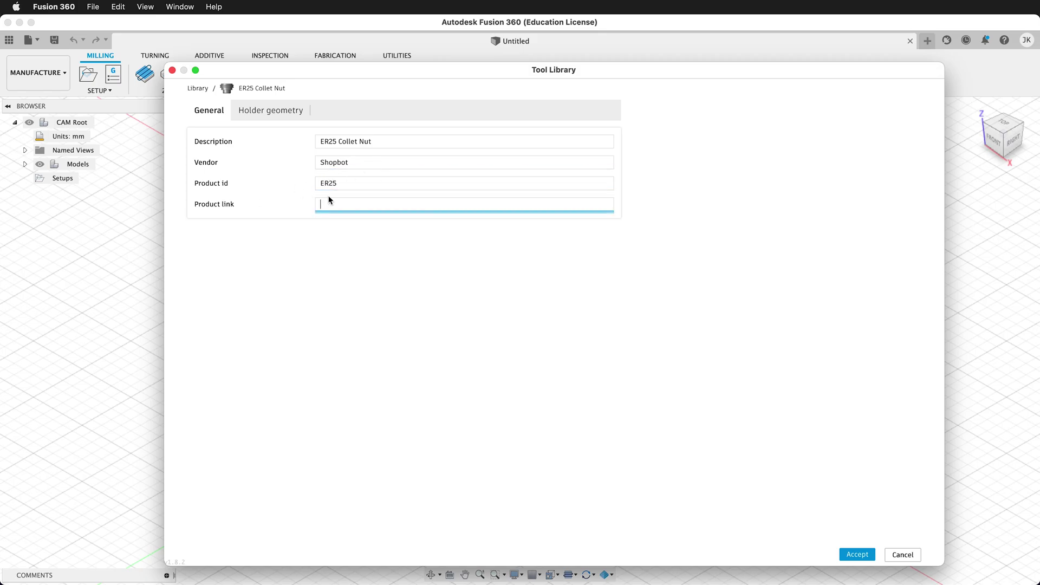
Step: Paste the ShopBot collet-nut-er25 page URL from Firefox into Product link, trimming the ?variant suffix
key(super+Tab)
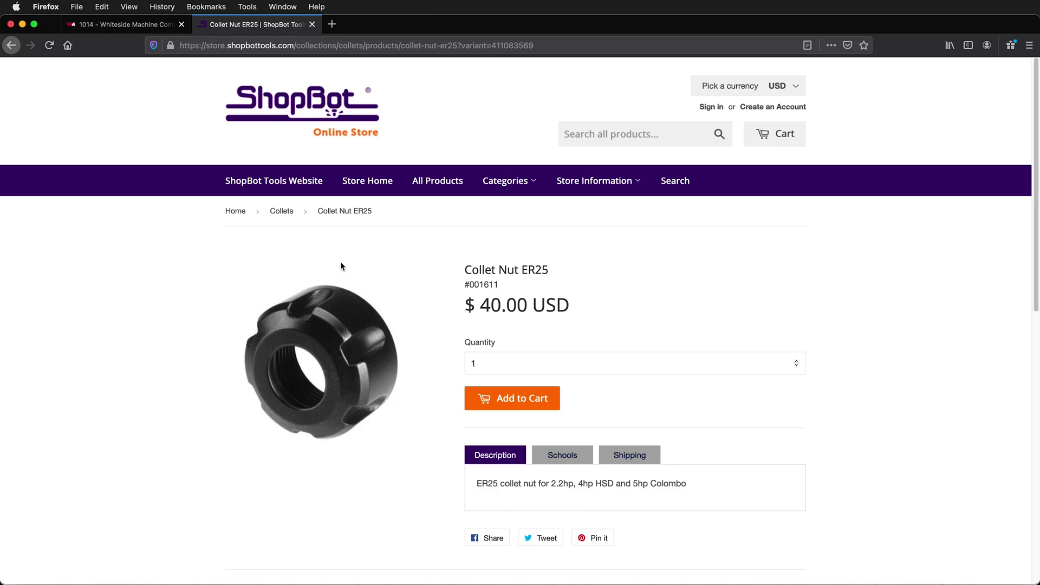
click(583, 48)
key(super+c)
key(super+Tab)
key(super+v)
drag(539, 204, 605, 204)
key(BackSpace)
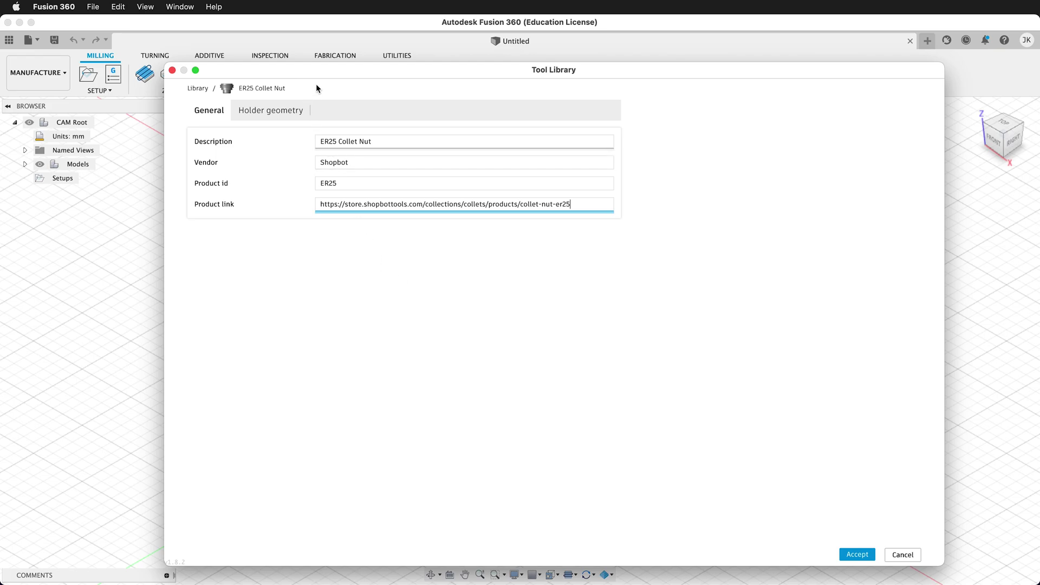
Step: Add a first holder geometry section 17 mm high with 42 mm upper and lower diameters
click(275, 110)
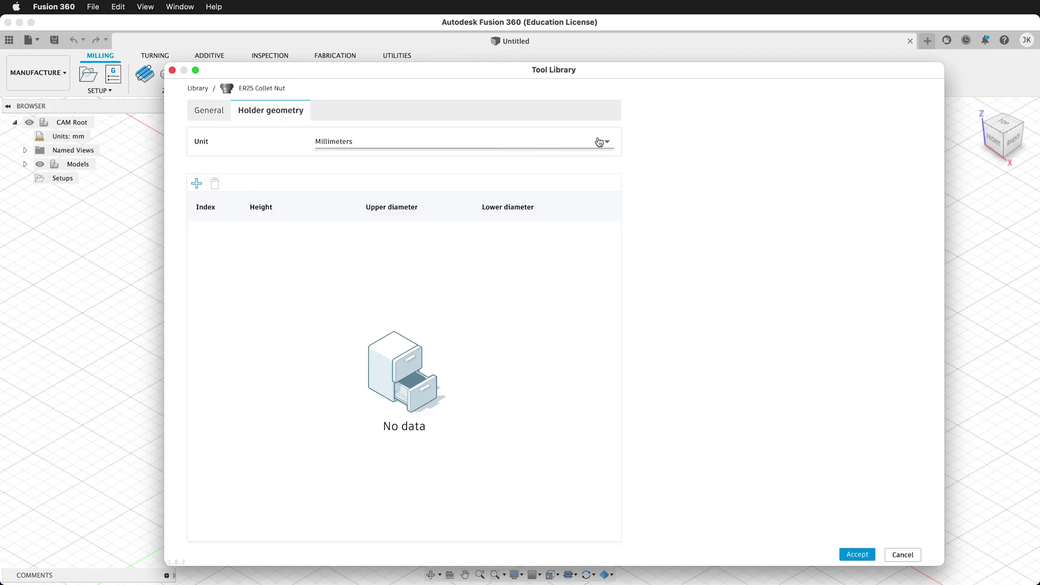
click(196, 184)
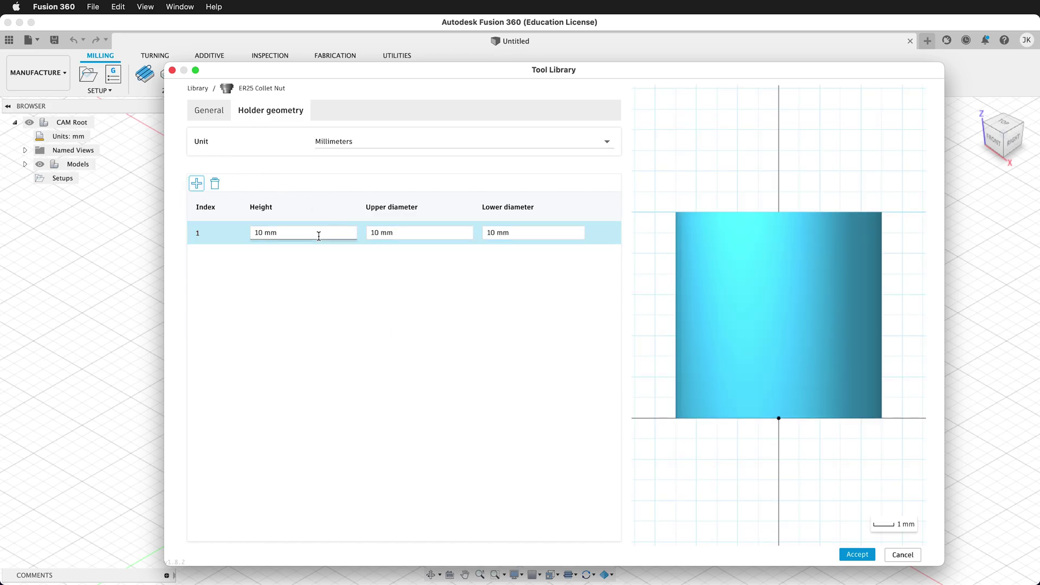
double_click(260, 232)
text(1710)
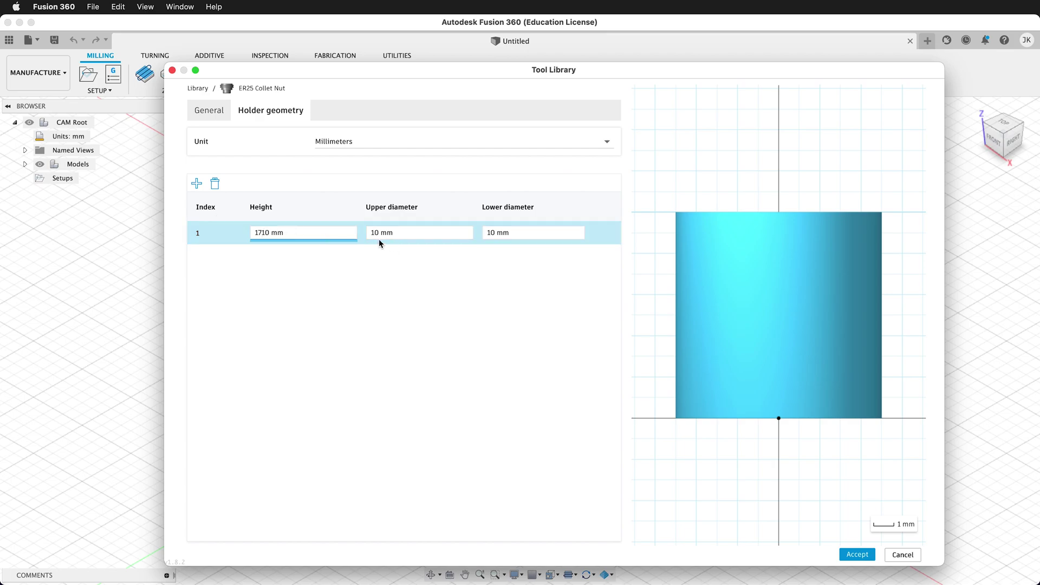
key(Delete)
key(Delete)
click(397, 232)
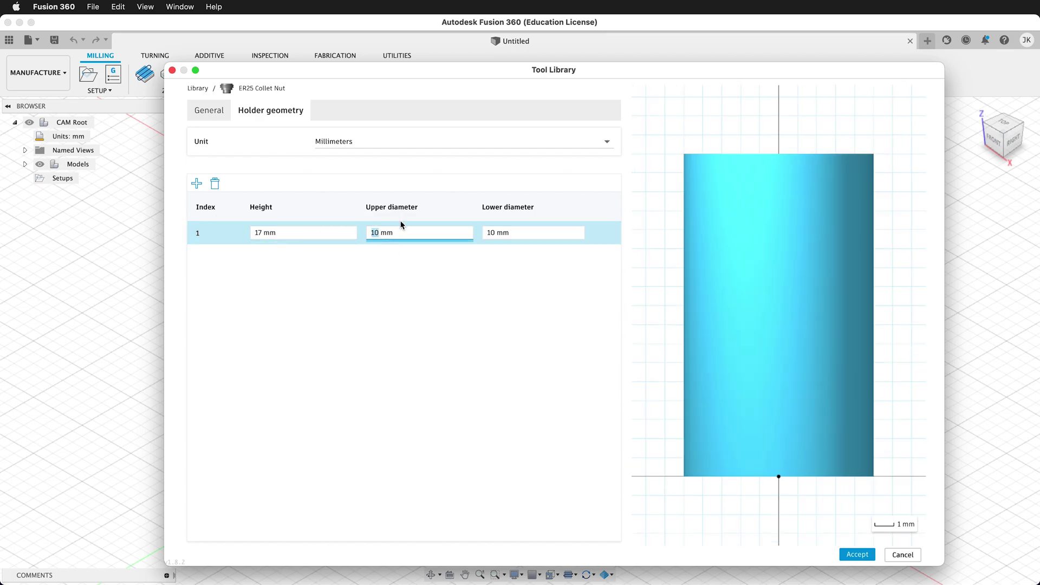
text(42)
click(494, 232)
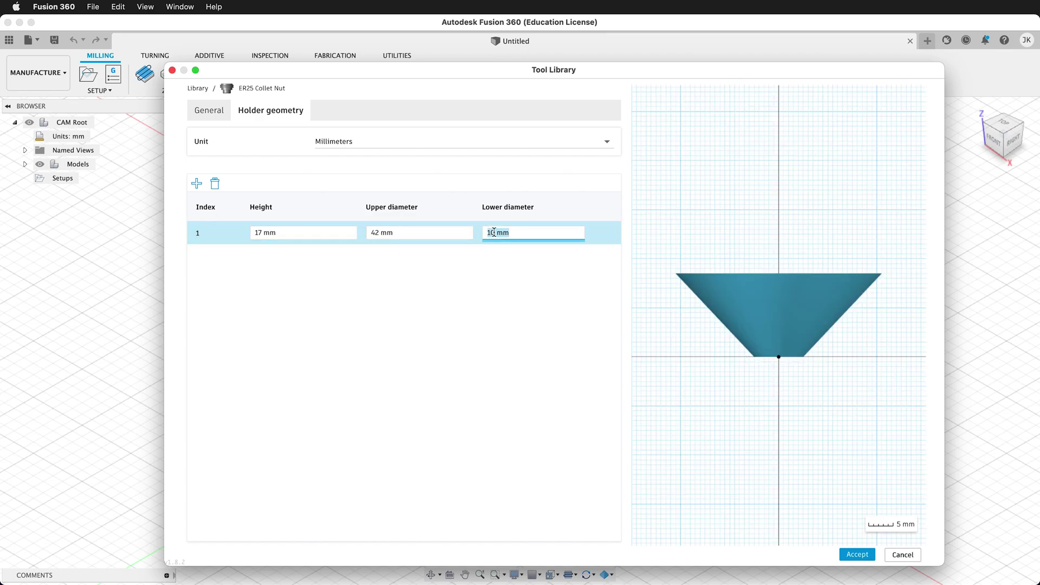
text(42)
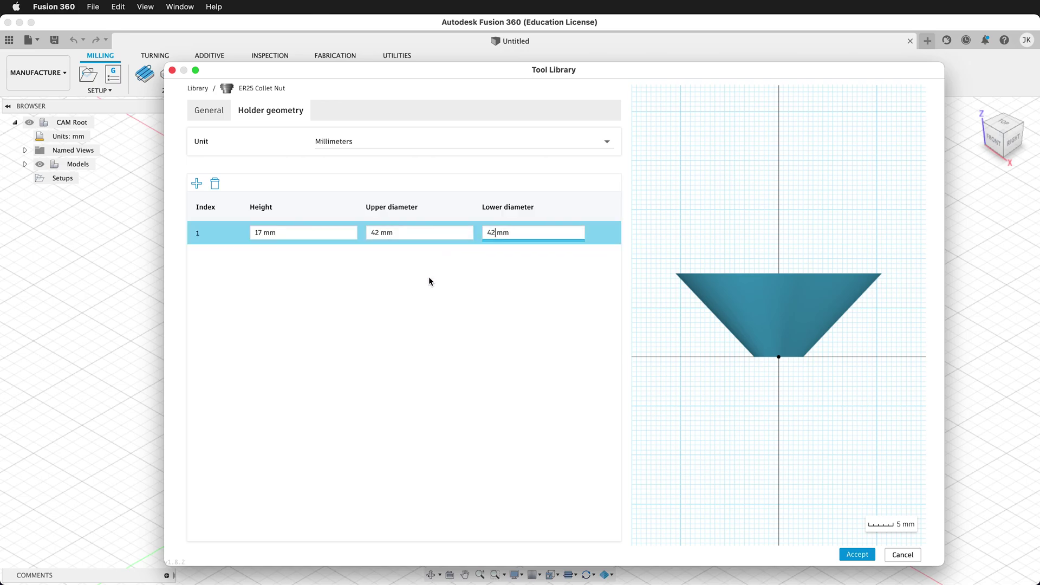
click(429, 281)
Step: Add a 3 mm section tapering from 42 mm to 32 mm and accept the holder
click(197, 183)
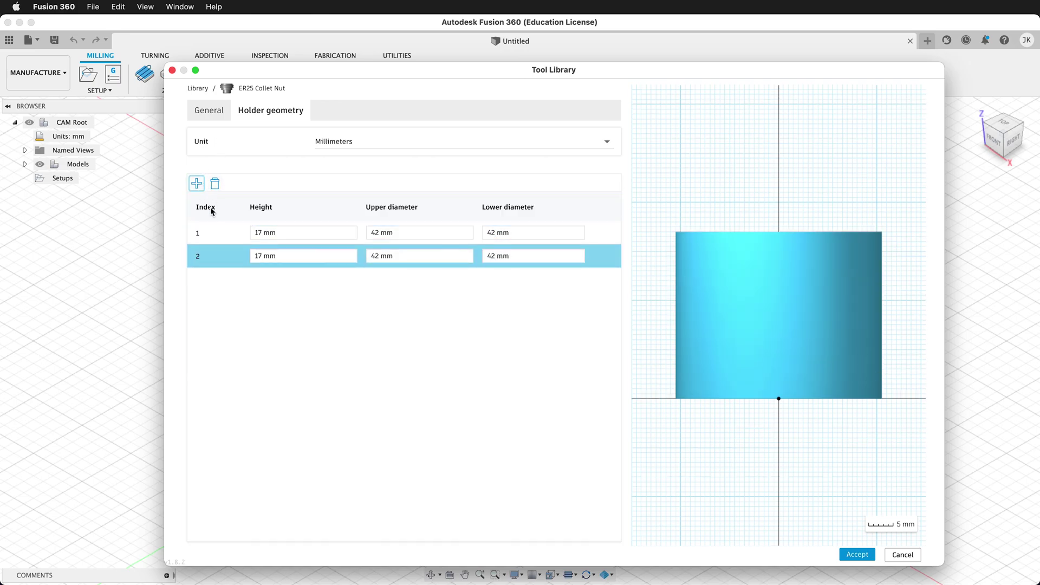
click(260, 256)
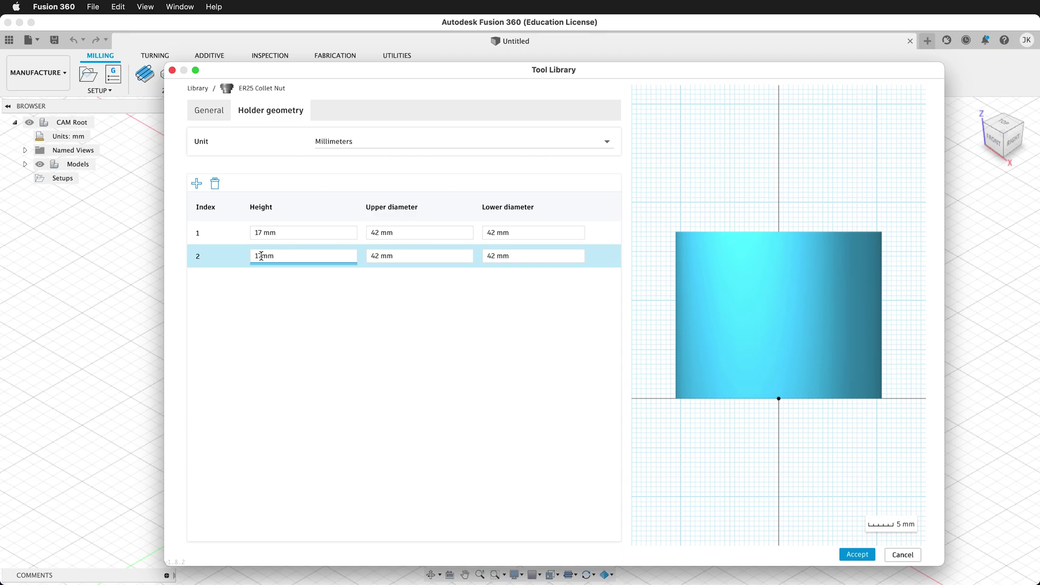
drag(260, 256, 249, 255)
text(3)
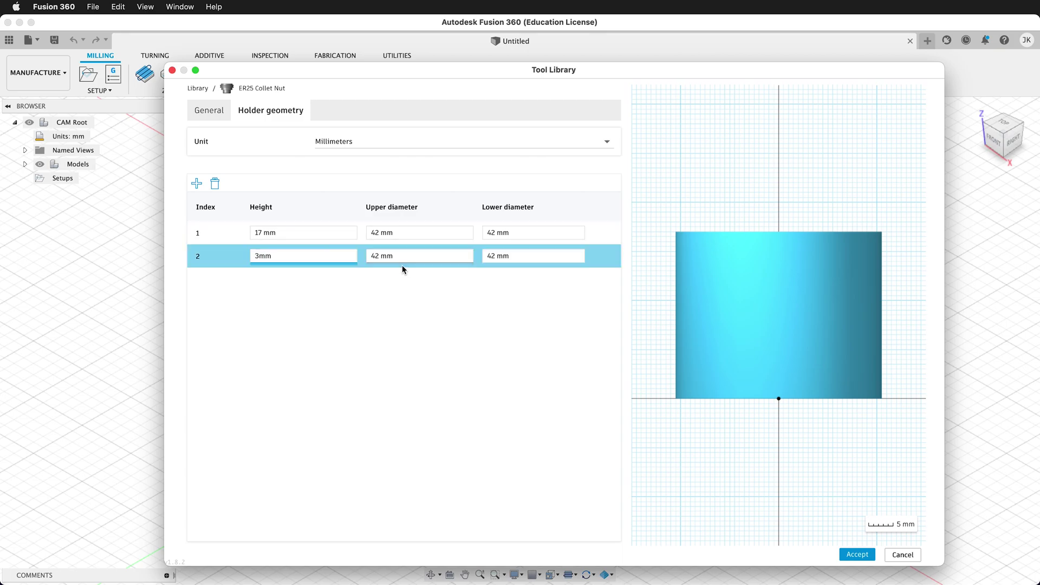
double_click(375, 255)
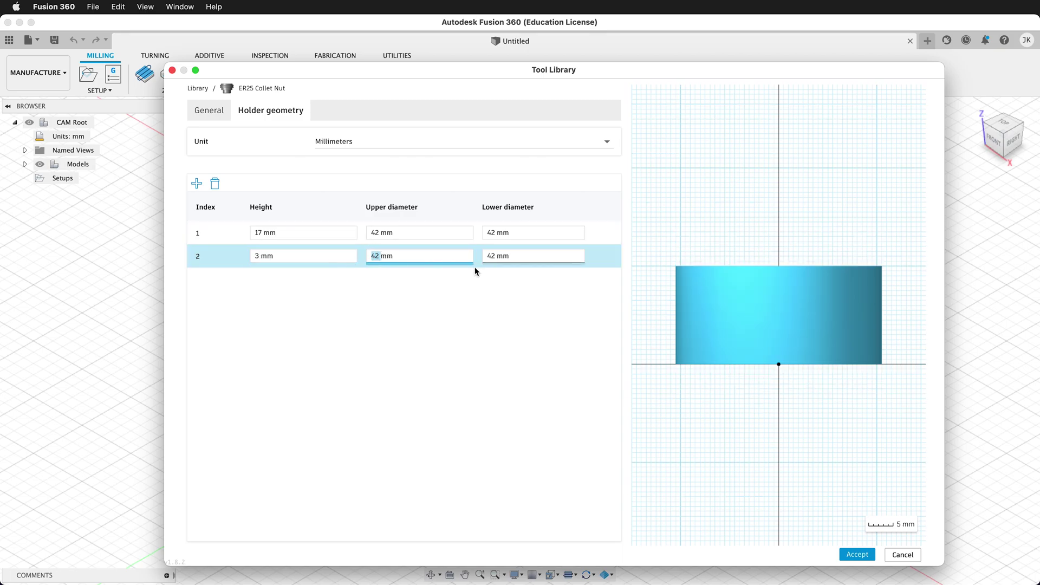
click(490, 256)
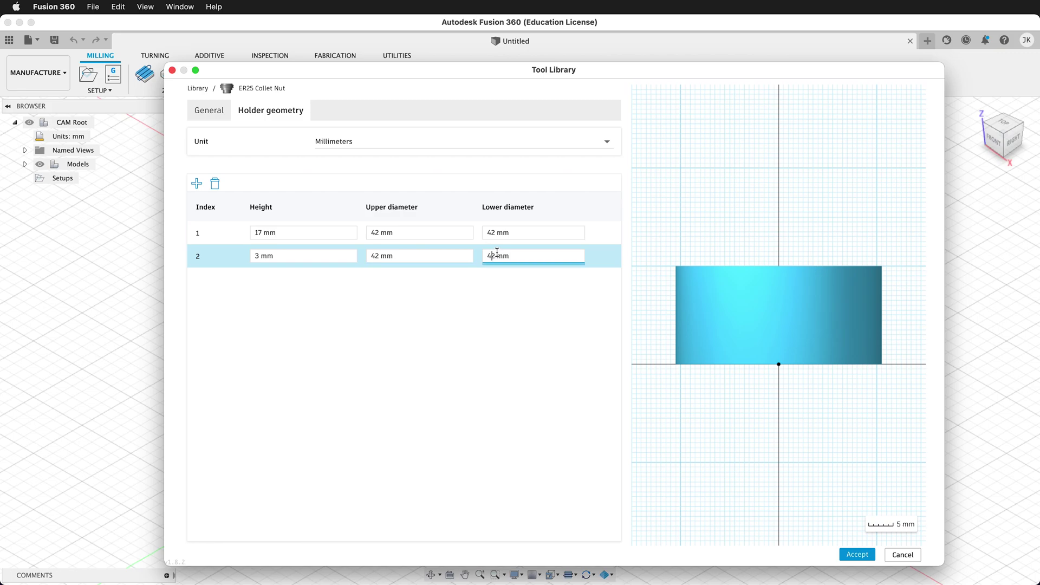
key(BackSpace)
text(3)
click(462, 343)
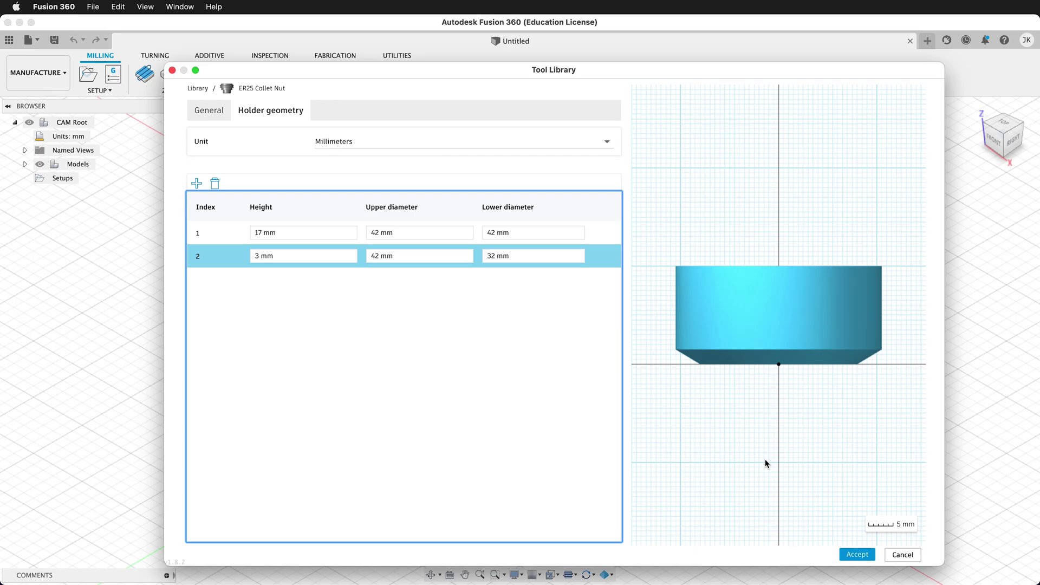
click(858, 555)
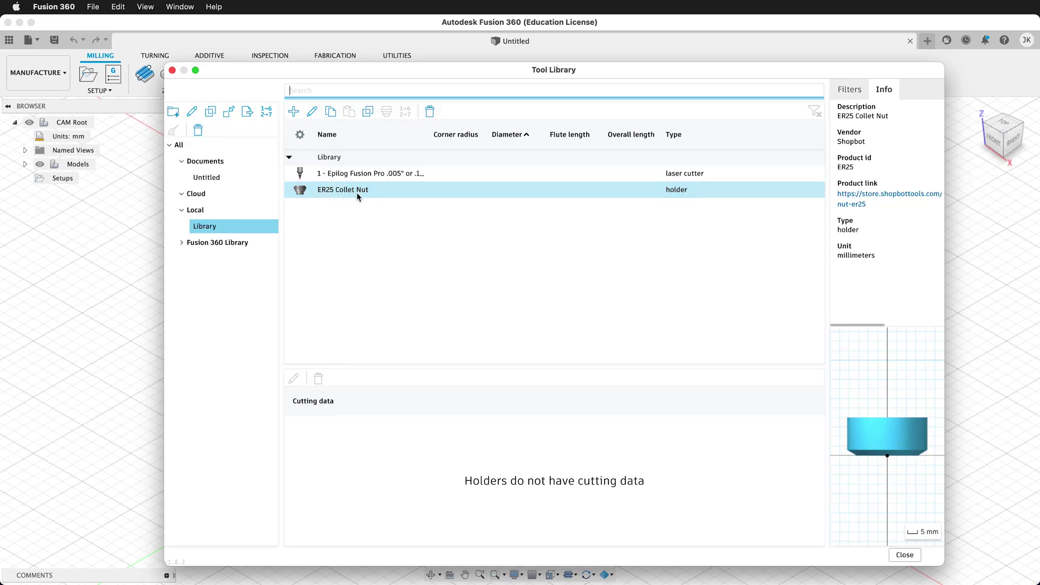
Step: Create a flat end mill described '1/4" Flat End Mill', vendor Whiteside, product id 1014
click(356, 234)
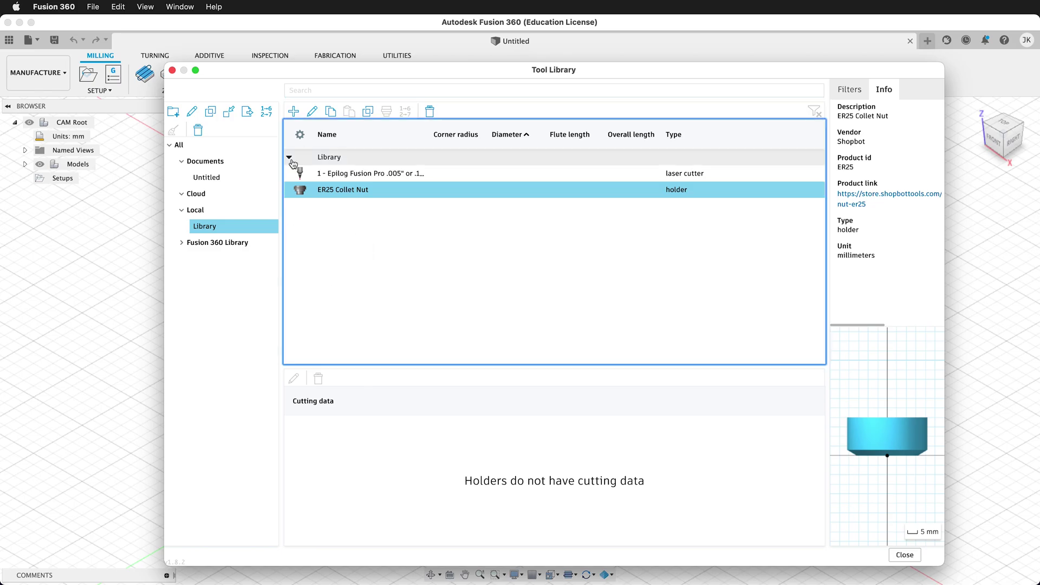
click(294, 111)
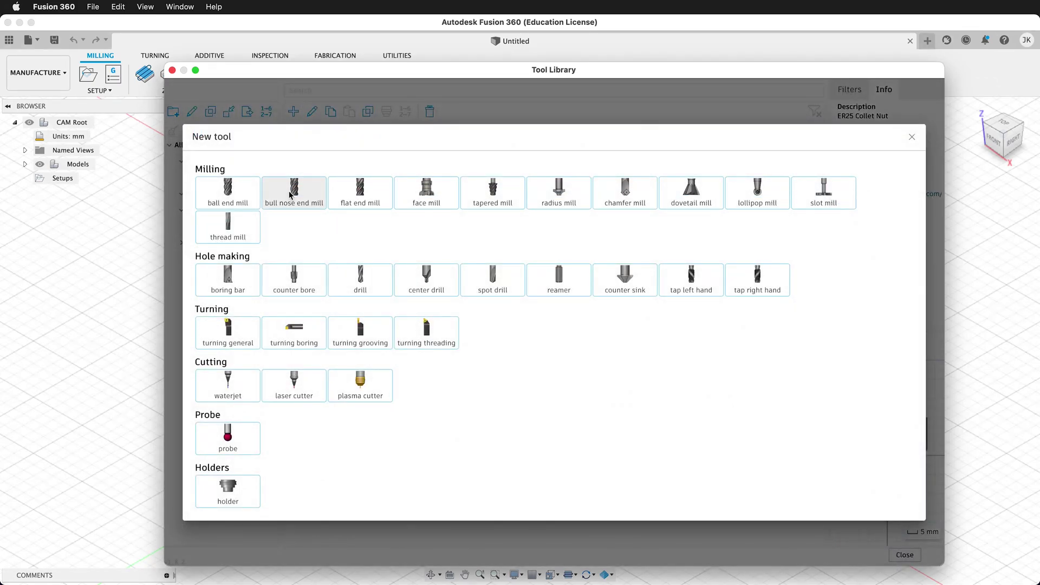
click(370, 193)
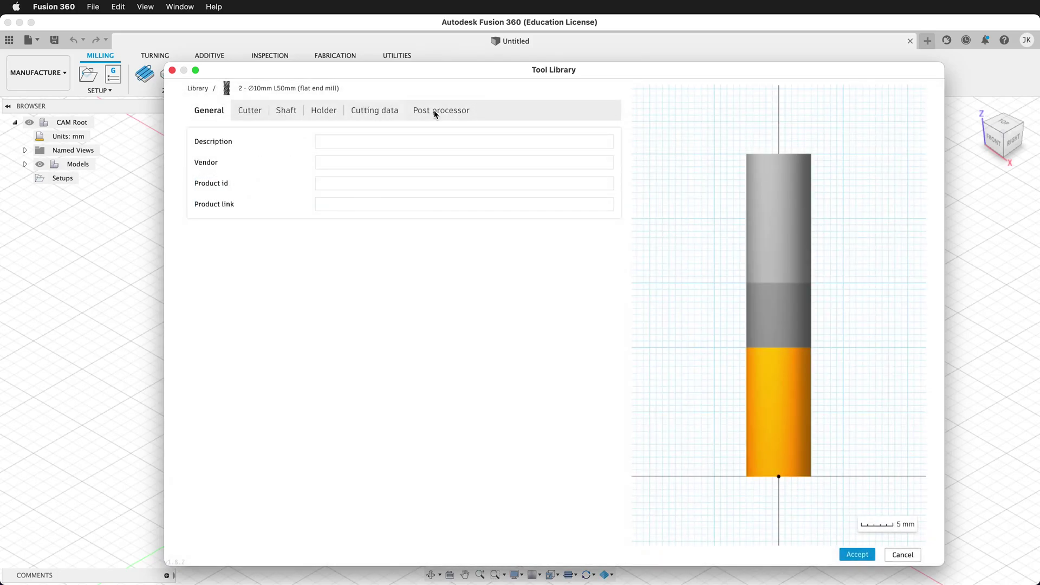
click(433, 144)
click(345, 140)
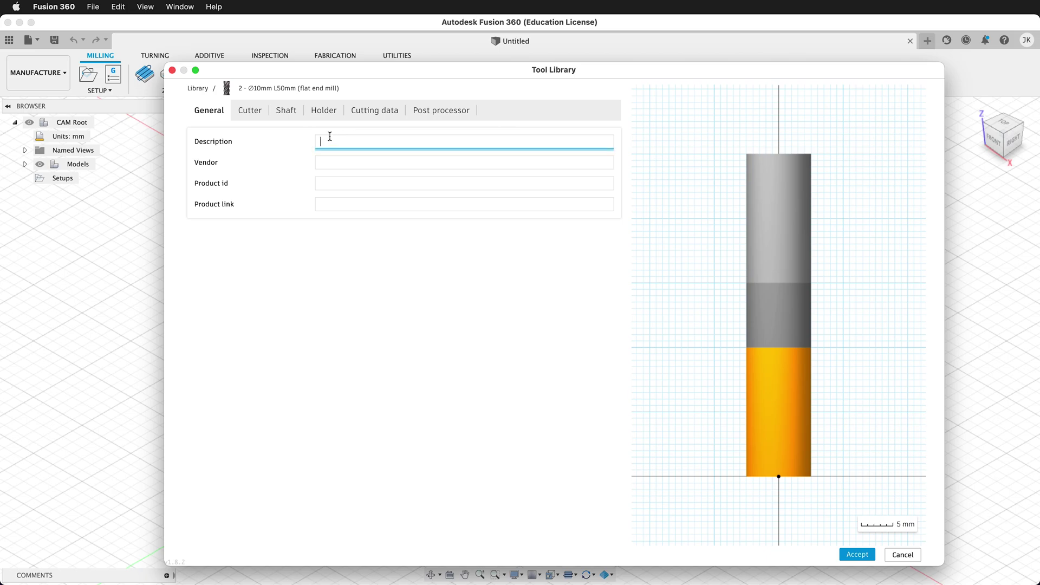
text(1/4" Flat End Mill)
click(328, 160)
text(Whiteside)
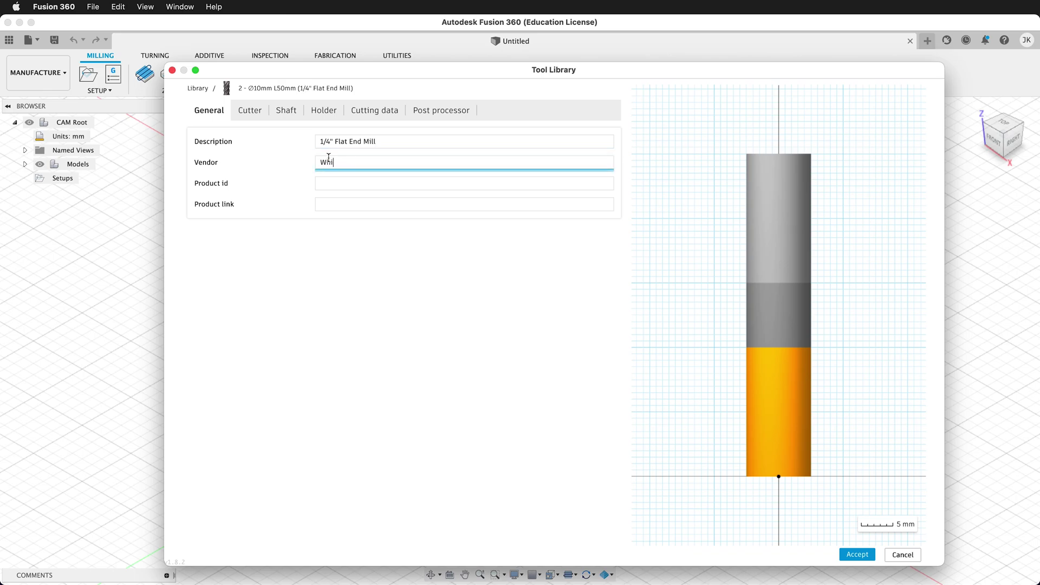
click(360, 183)
text(1014)
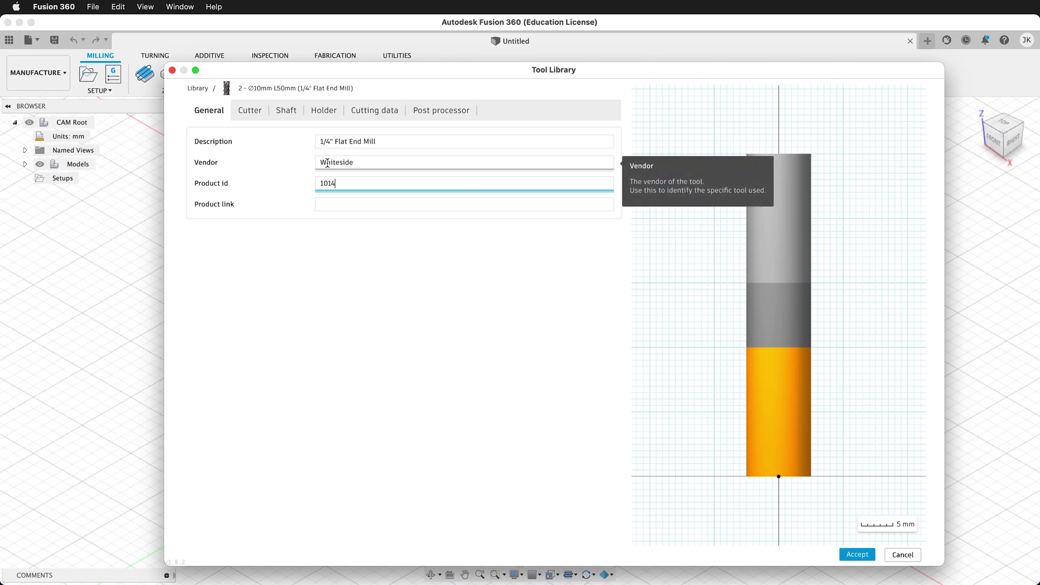
click(393, 268)
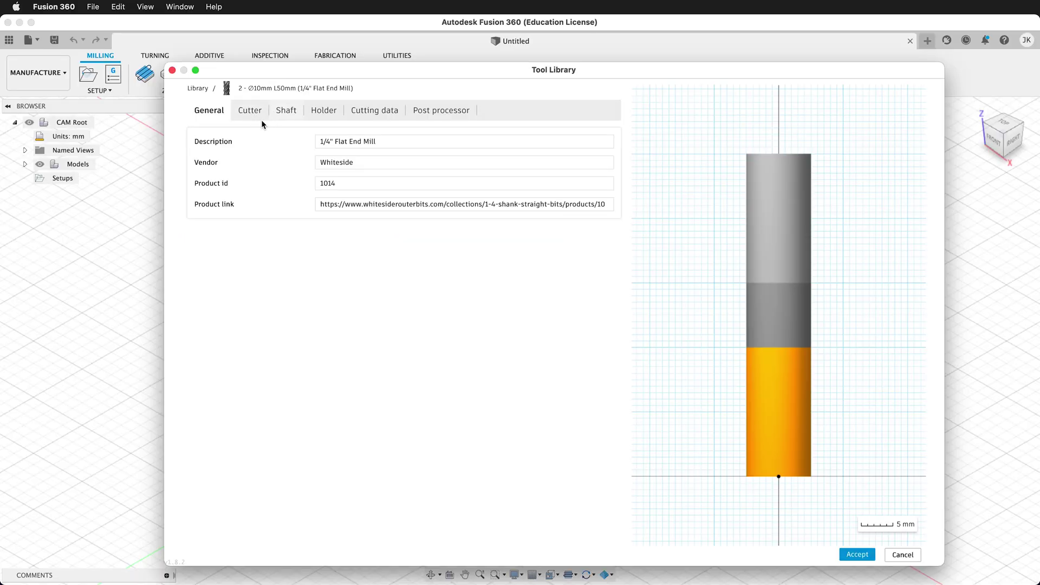
Step: On the Cutter tab, set units to Inches, flutes to 2 and diameter to 0.25 in
click(253, 113)
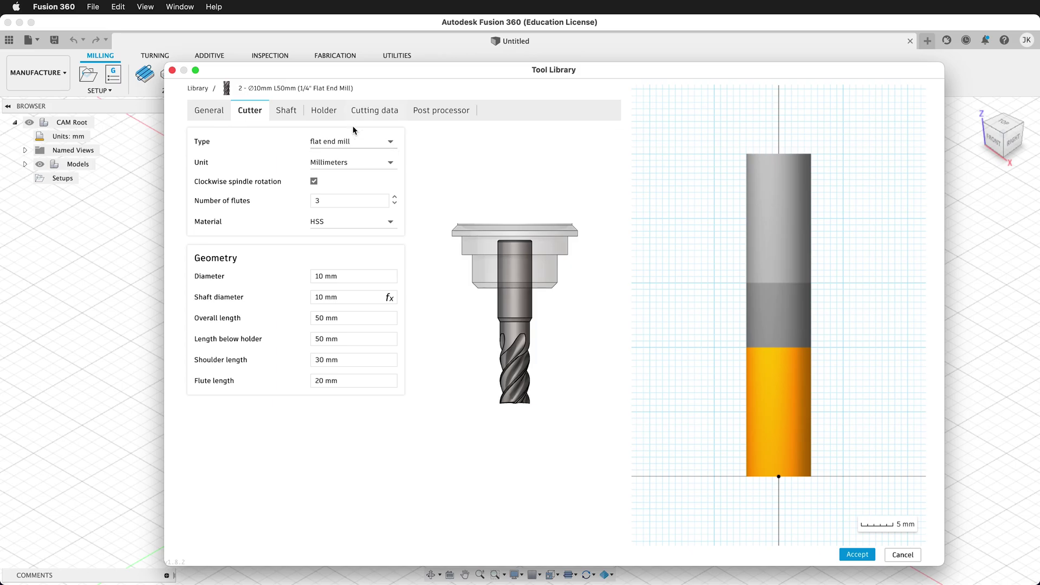
click(325, 163)
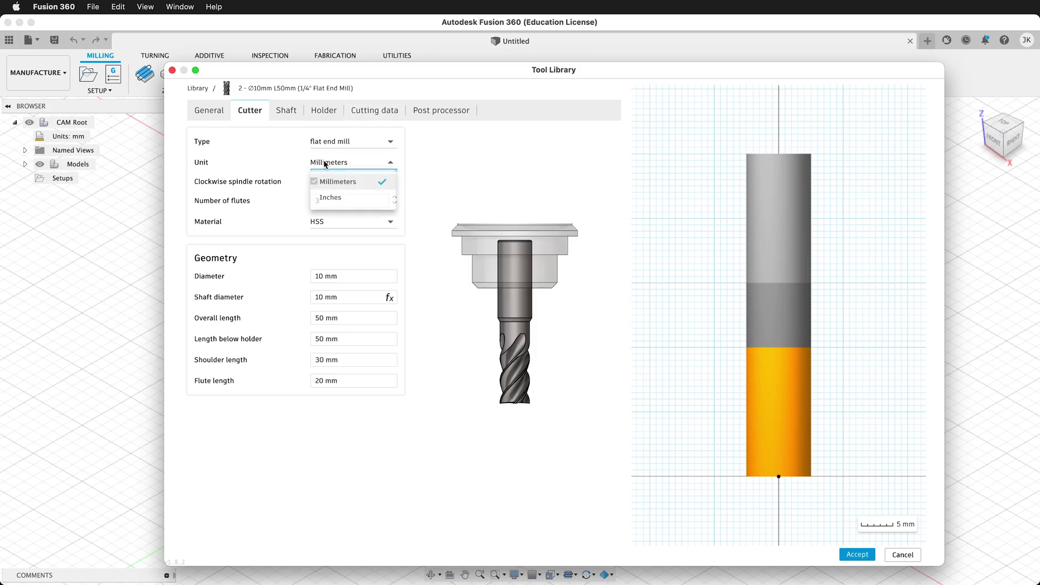
click(343, 201)
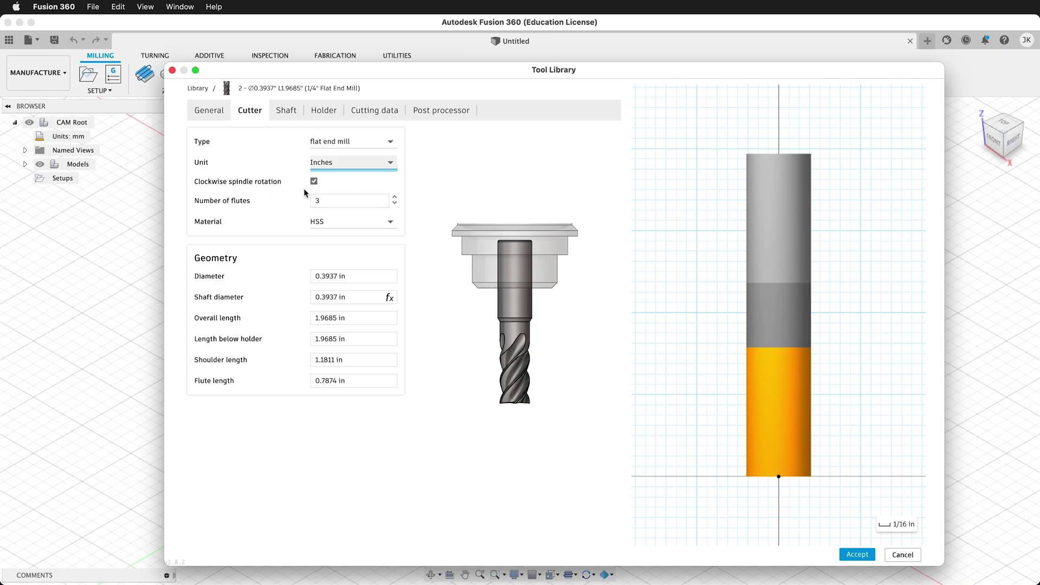
click(394, 205)
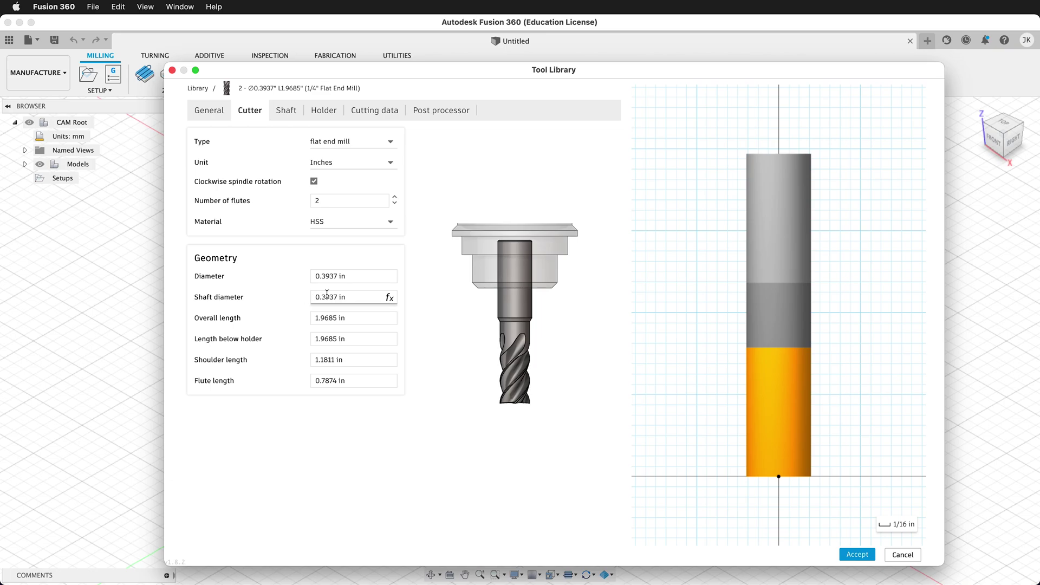
click(349, 276)
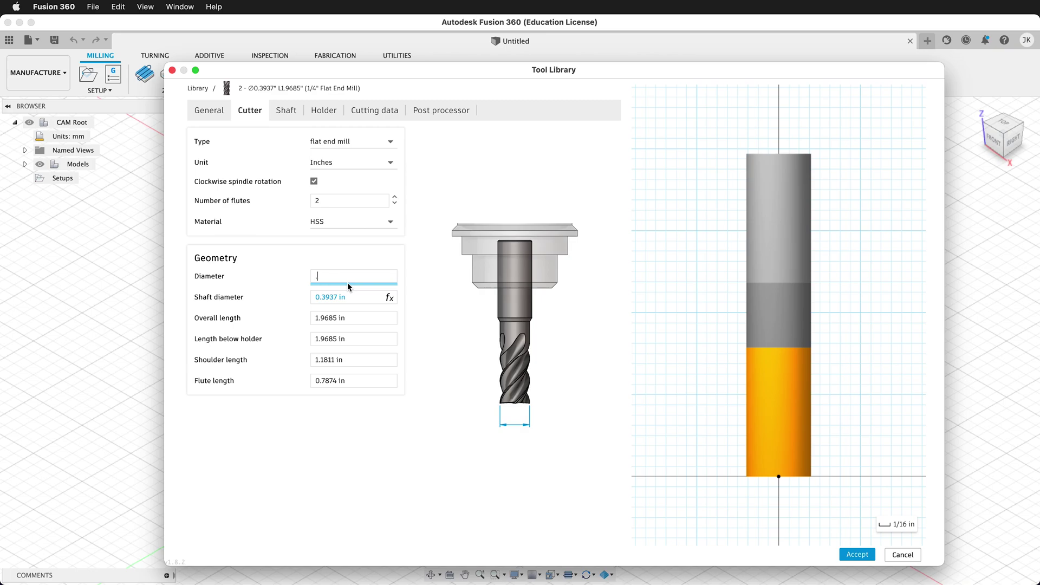
key(Return)
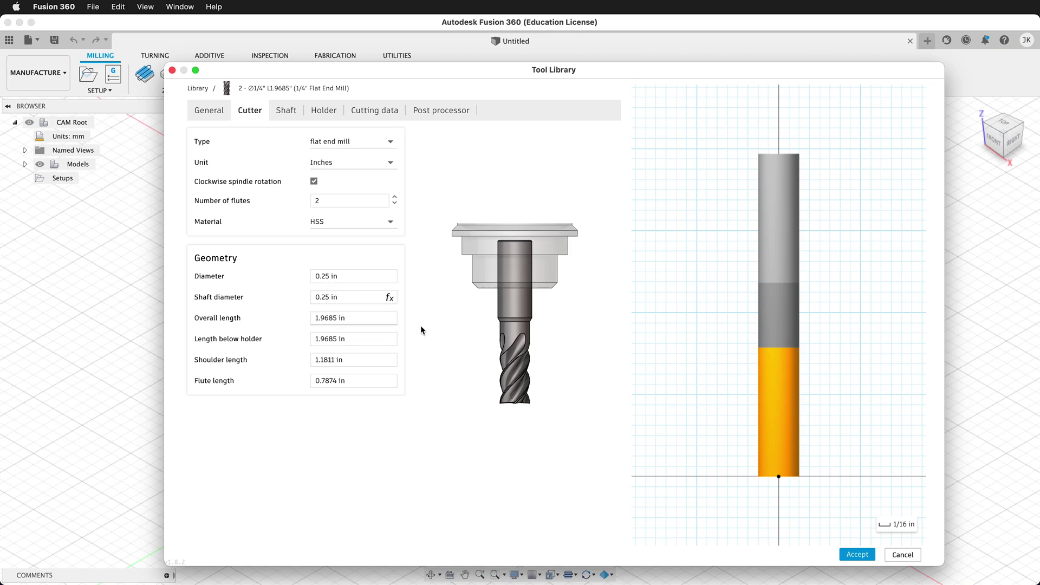
Step: Set the end mill's overall length to 2.5 in and flute length to 1 in
click(361, 324)
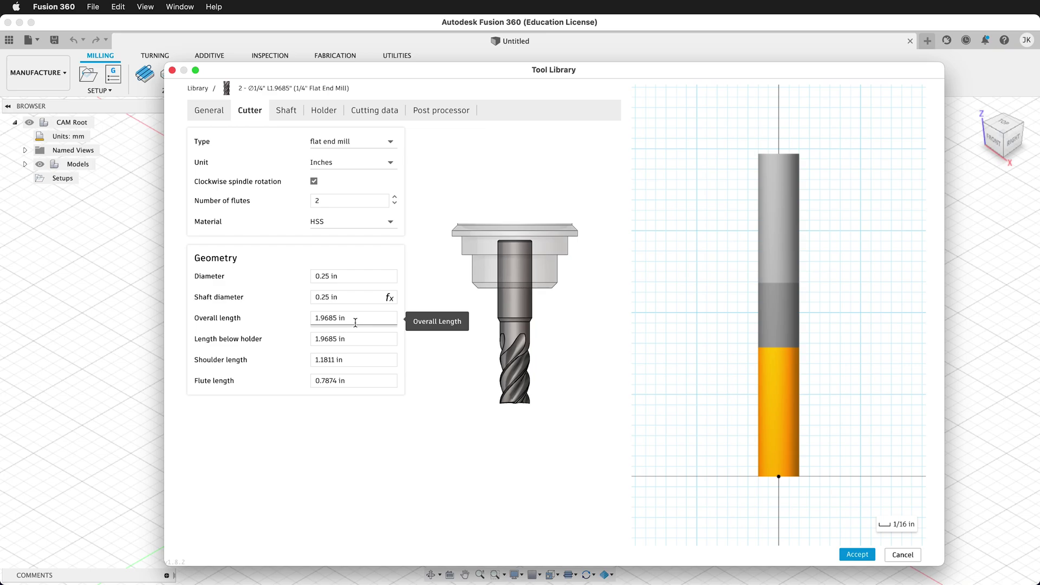
text(50 mm)
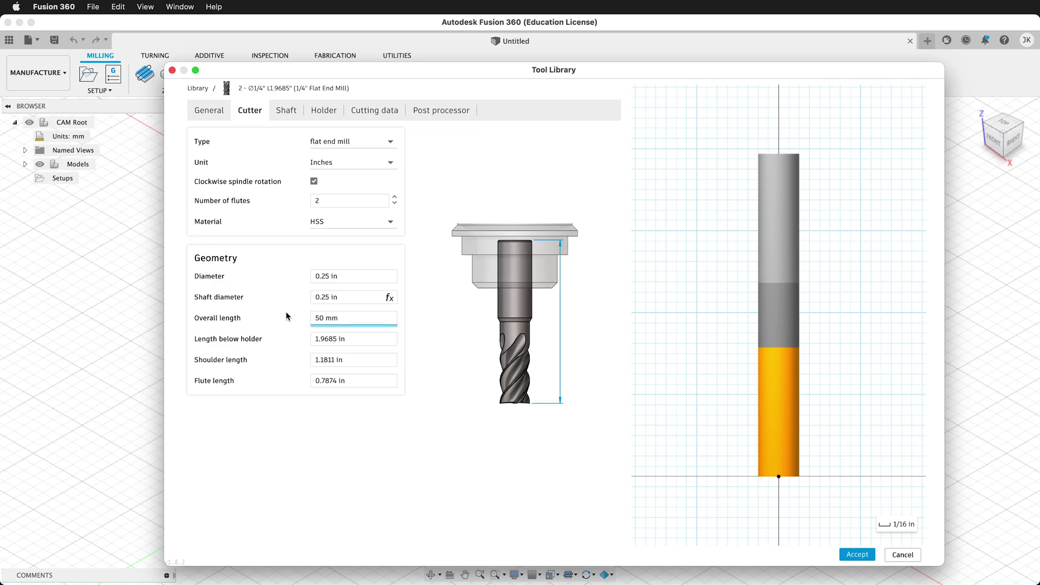
text(2.5 in)
click(337, 434)
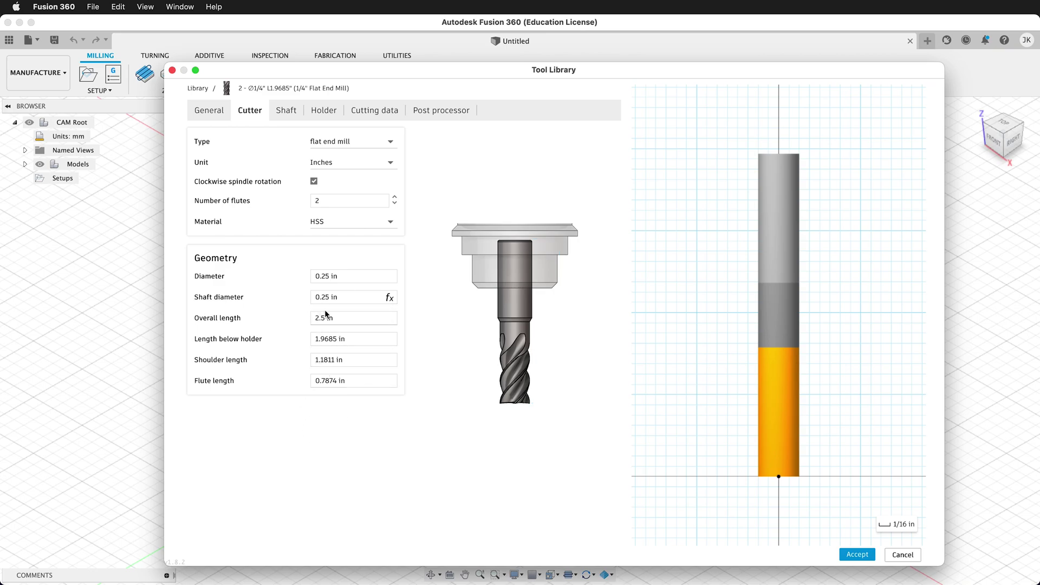
click(346, 337)
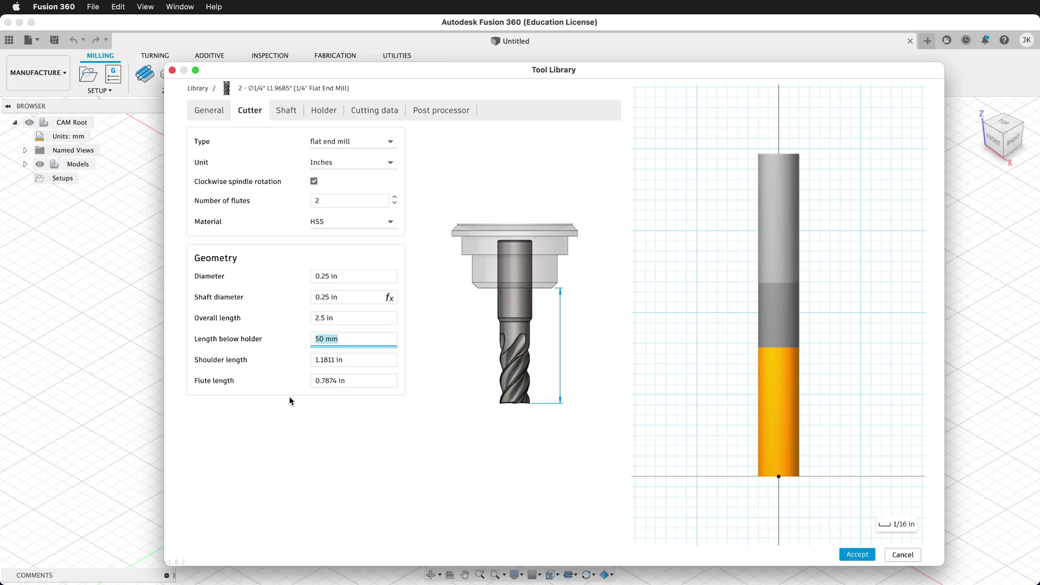
click(349, 381)
click(349, 381)
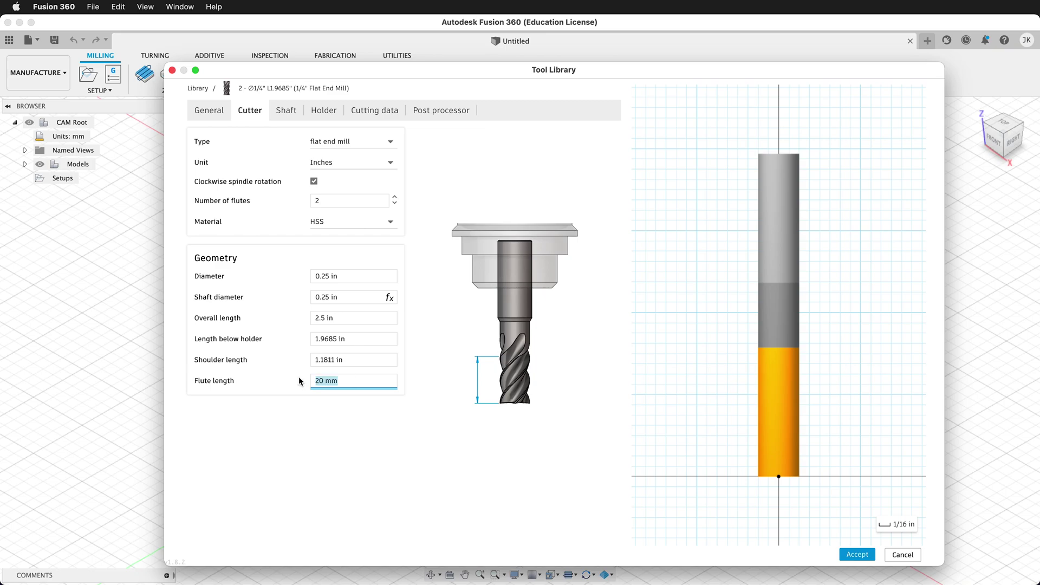
text(1in)
key(Return)
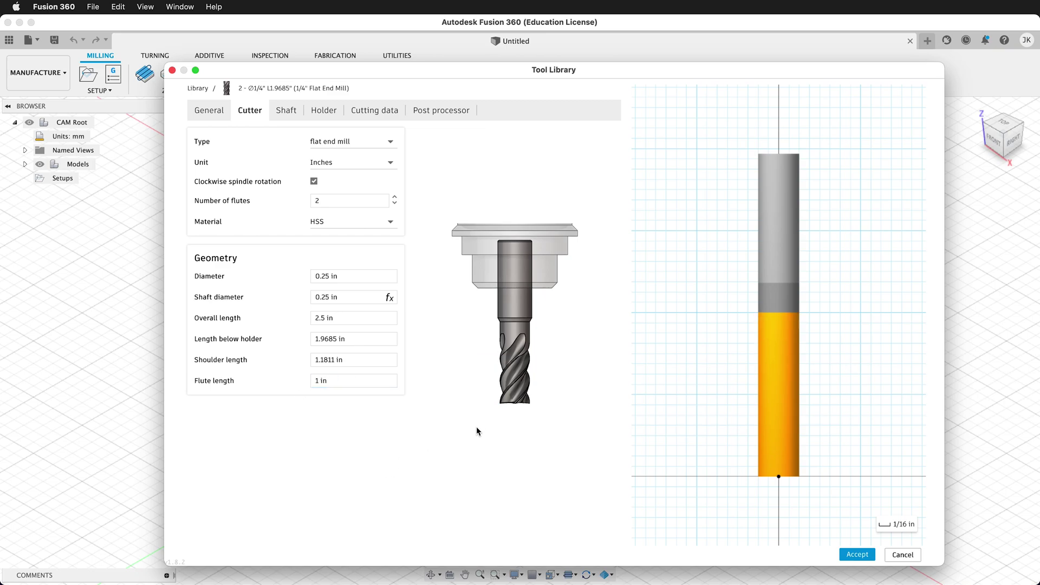
Step: Set the length below holder to 1.2 in, keeping shoulder length at 1 in
click(351, 360)
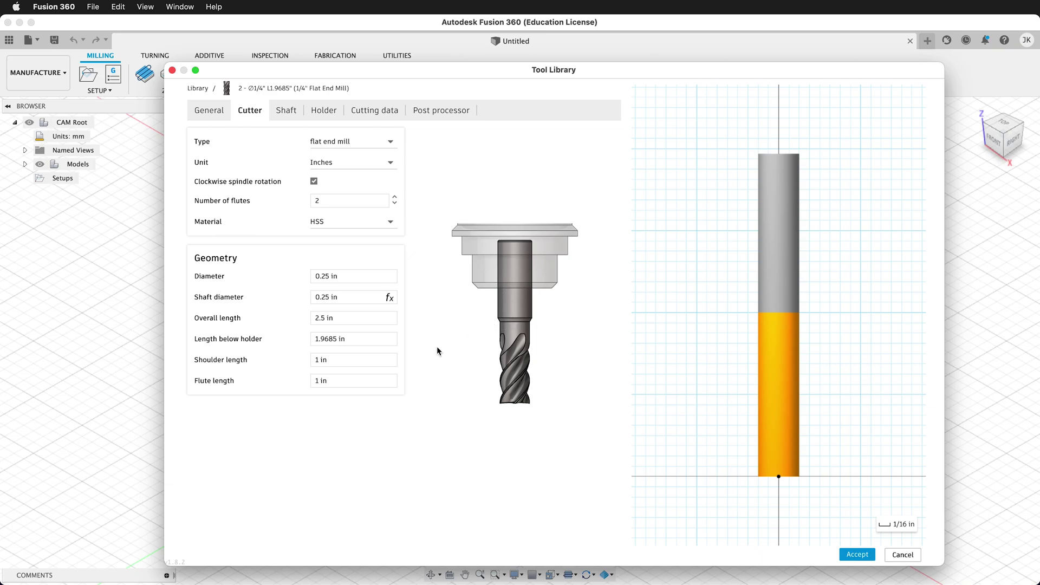
click(356, 340)
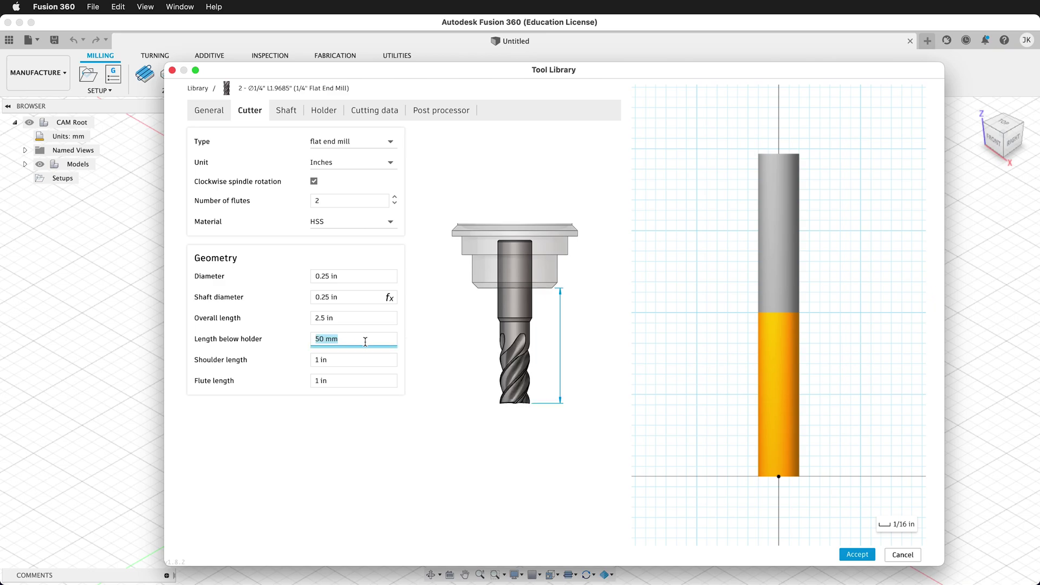
text(1.2)
key(Return)
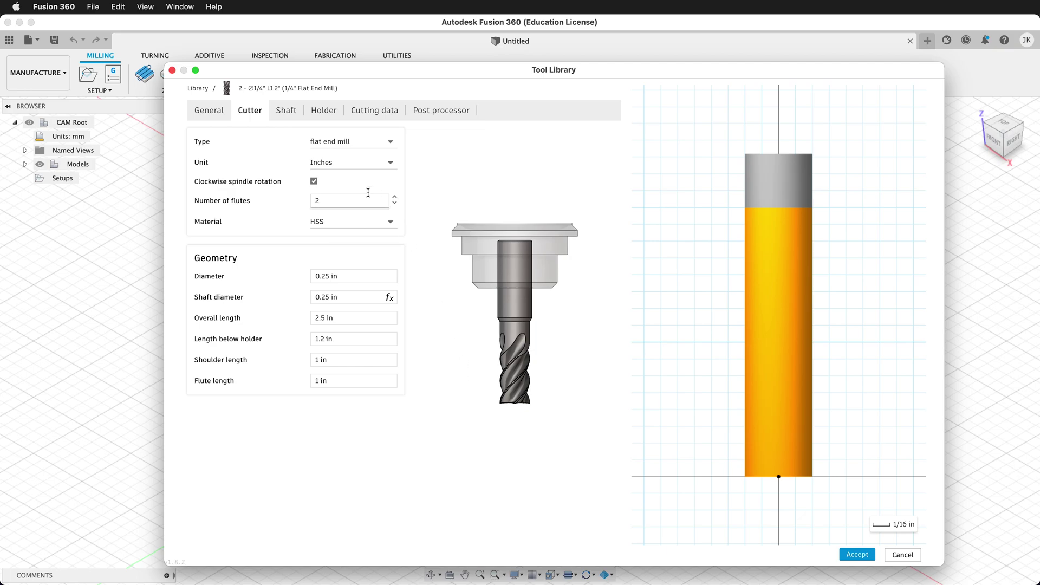
Step: Select ER25 Collet Nut as the holder for the 1/4" Flat End Mill
click(286, 112)
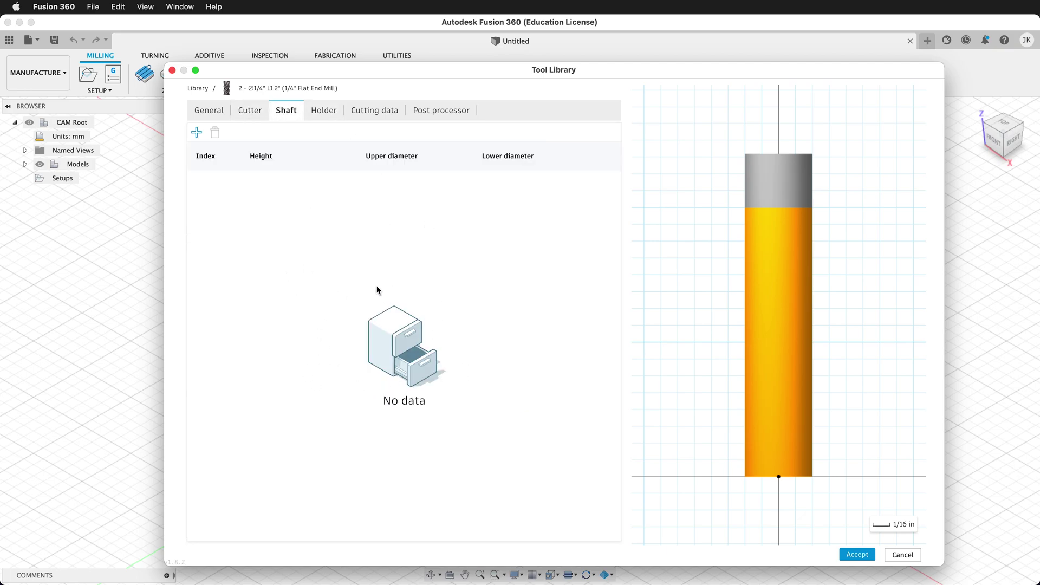
click(324, 121)
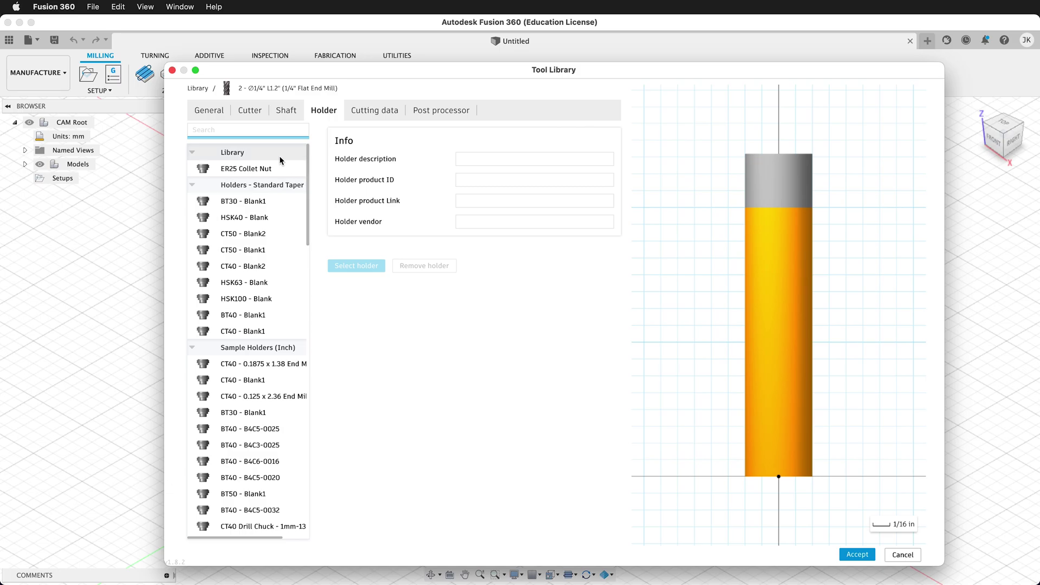
click(254, 170)
click(367, 265)
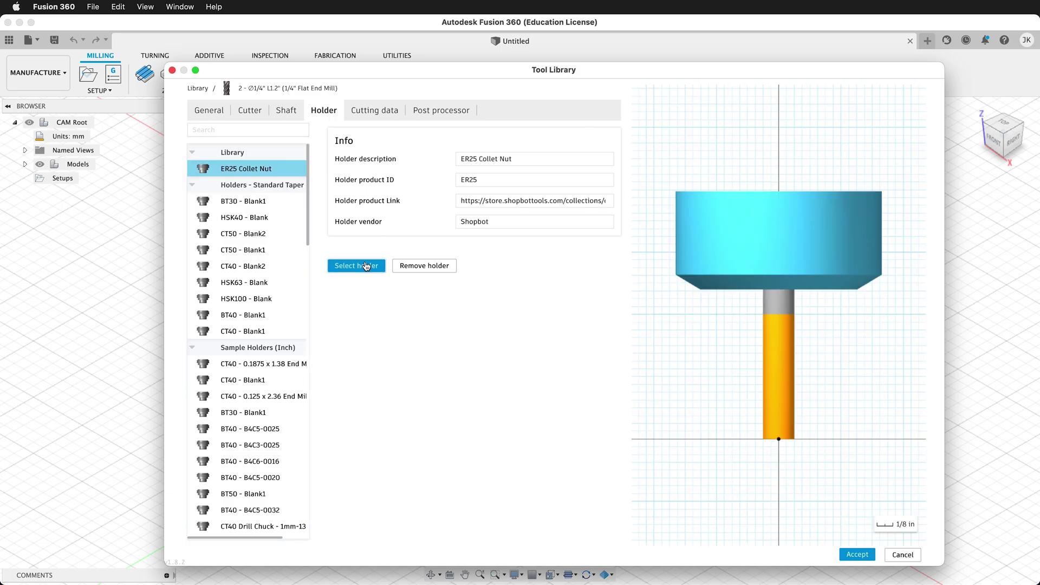
Step: Set spindle and ramp spindle speeds to 18000 rpm and cutting feedrate to 144 in/min
click(382, 113)
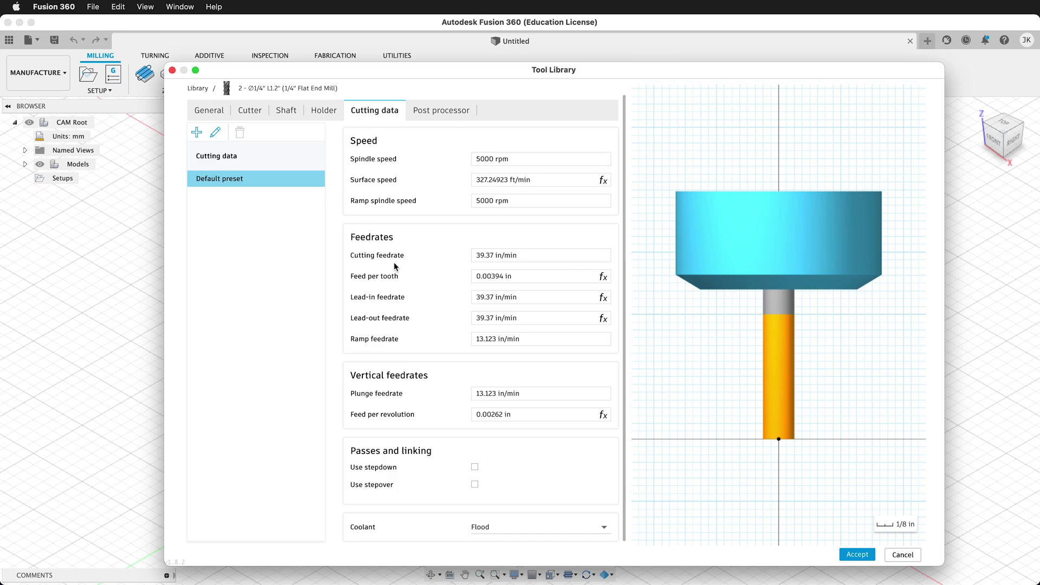
click(489, 159)
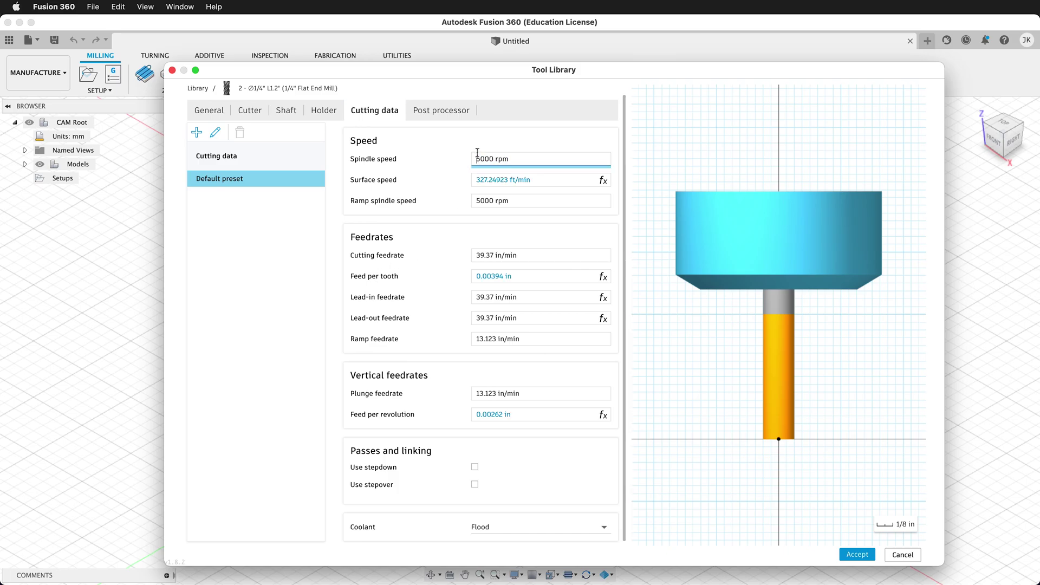
text(18000)
click(493, 201)
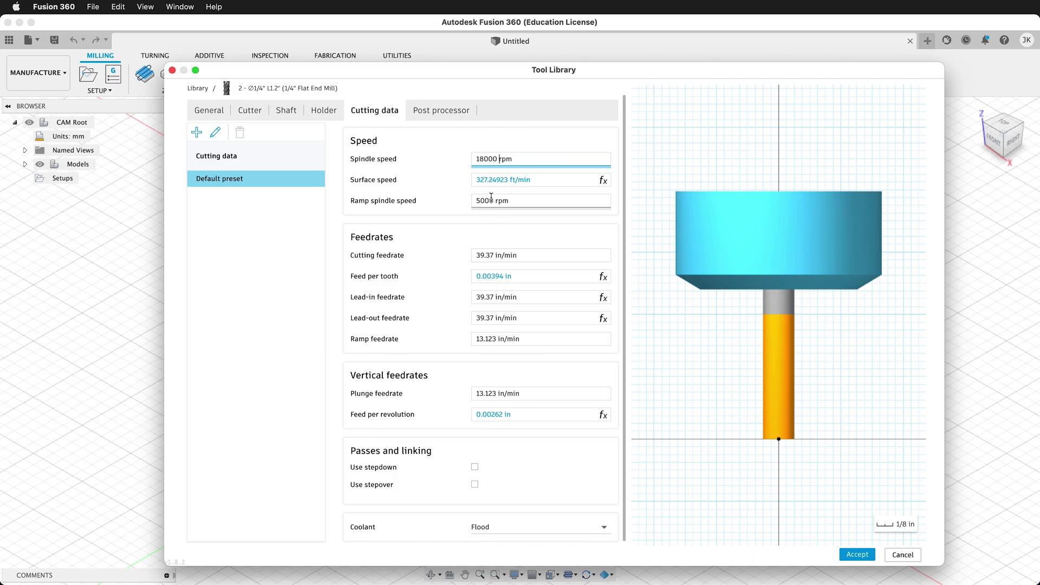
drag(495, 200, 457, 199)
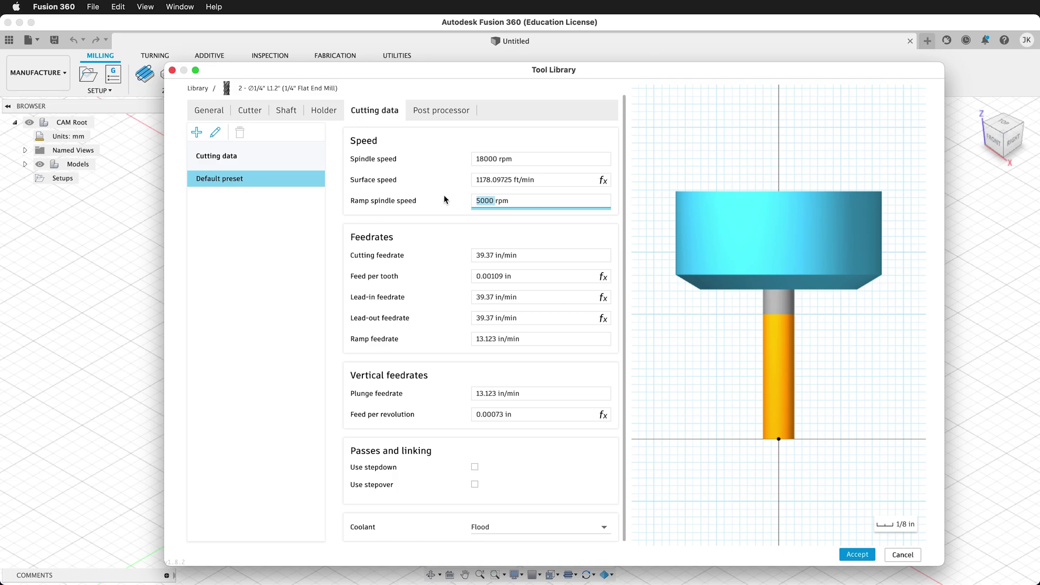
text(18000)
double_click(541, 258)
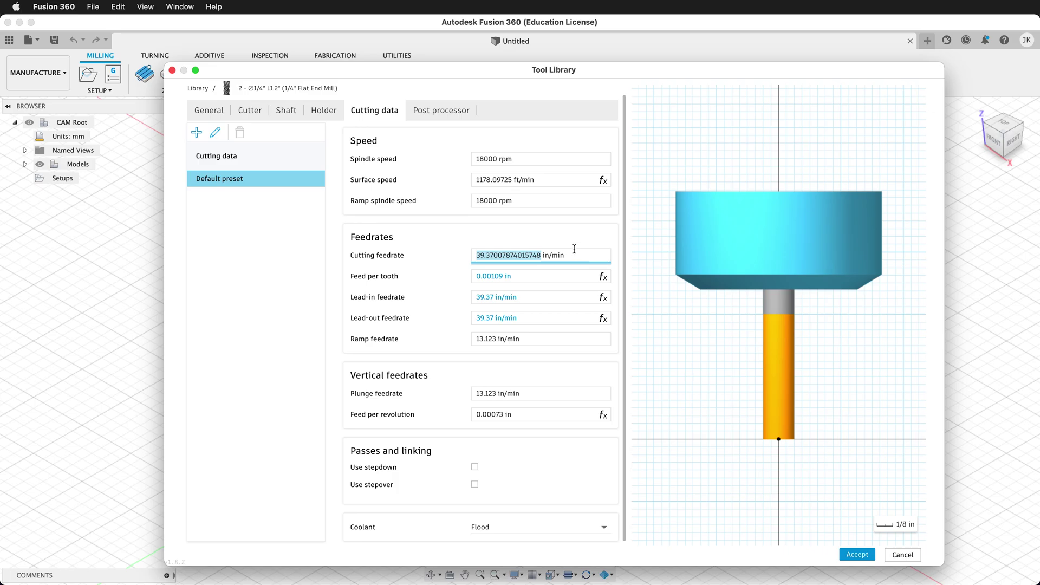
text(144)
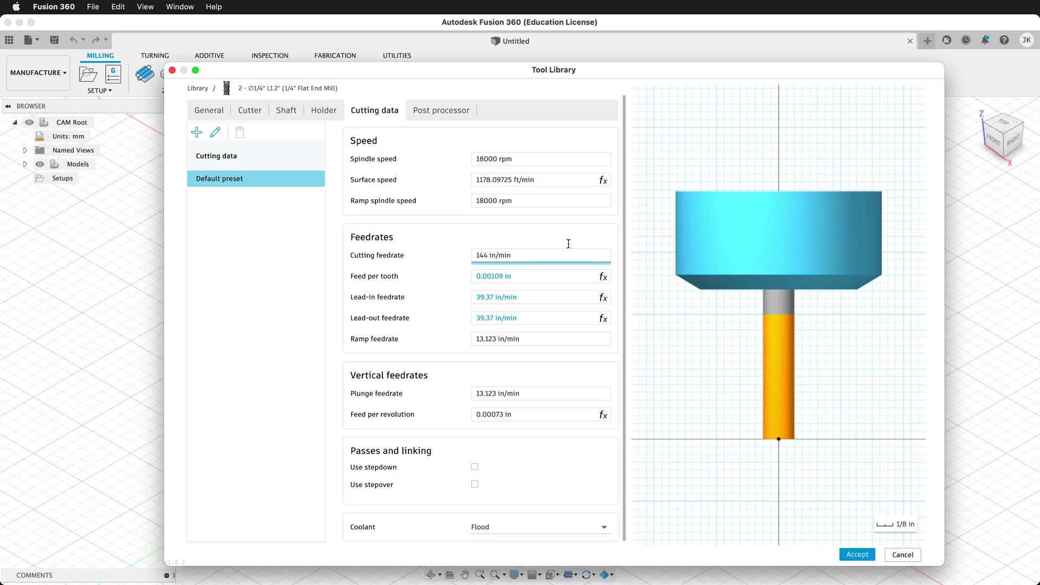
key(Return)
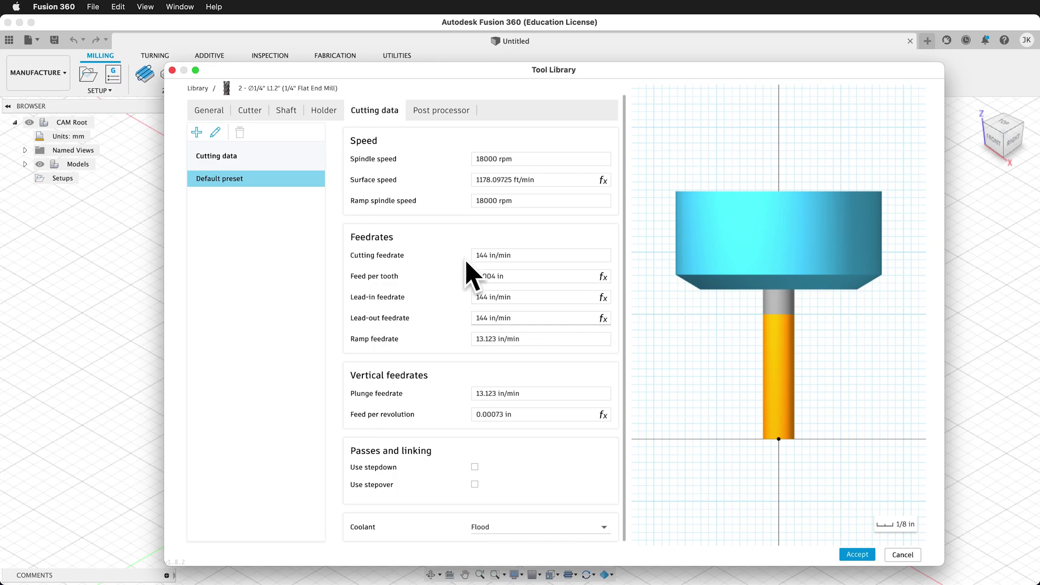
Step: Set both the ramp feedrate and plunge feedrate to 72 in/min
click(513, 341)
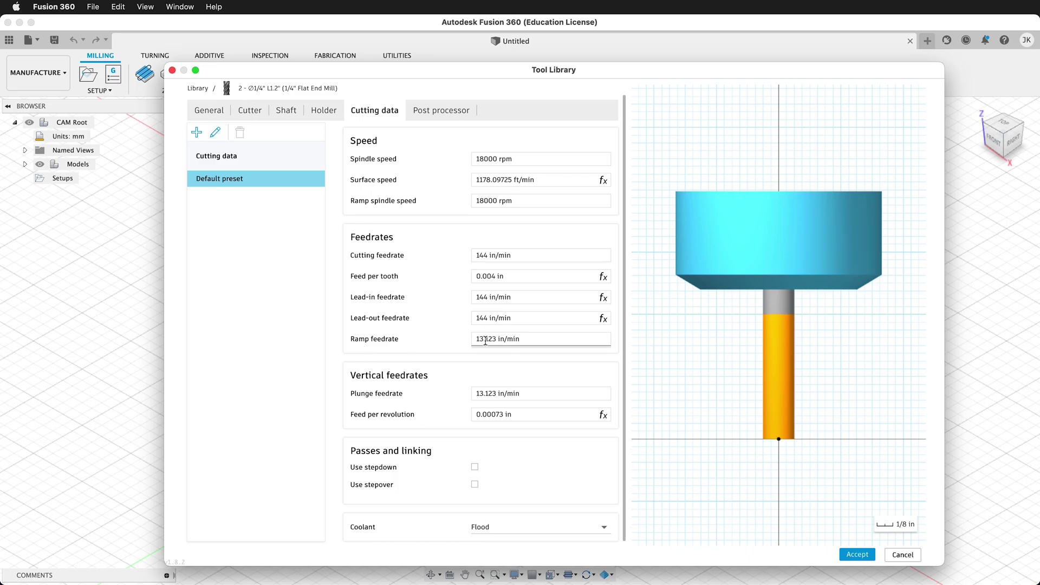
drag(569, 339, 460, 333)
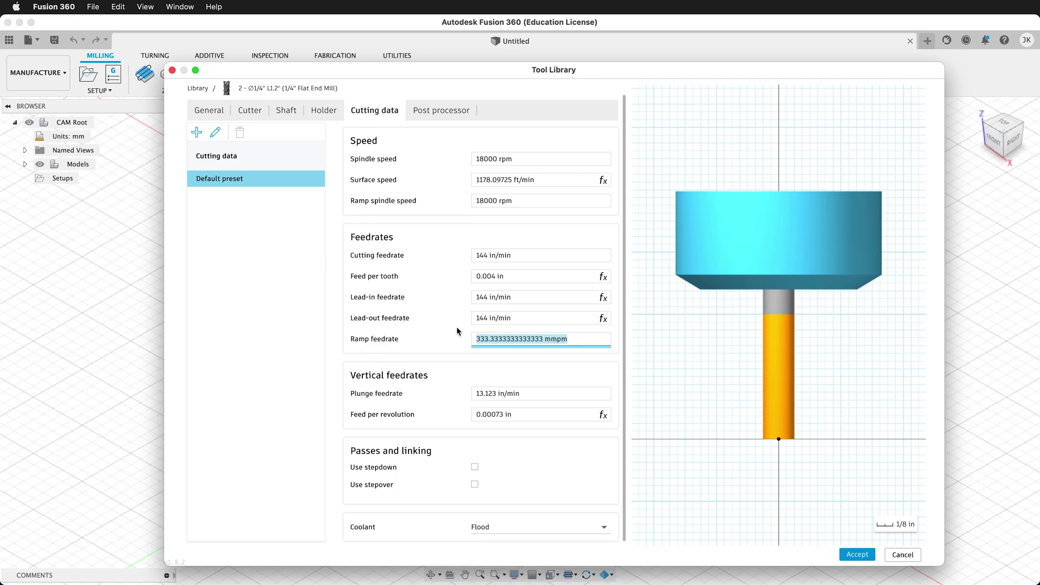
text(72)
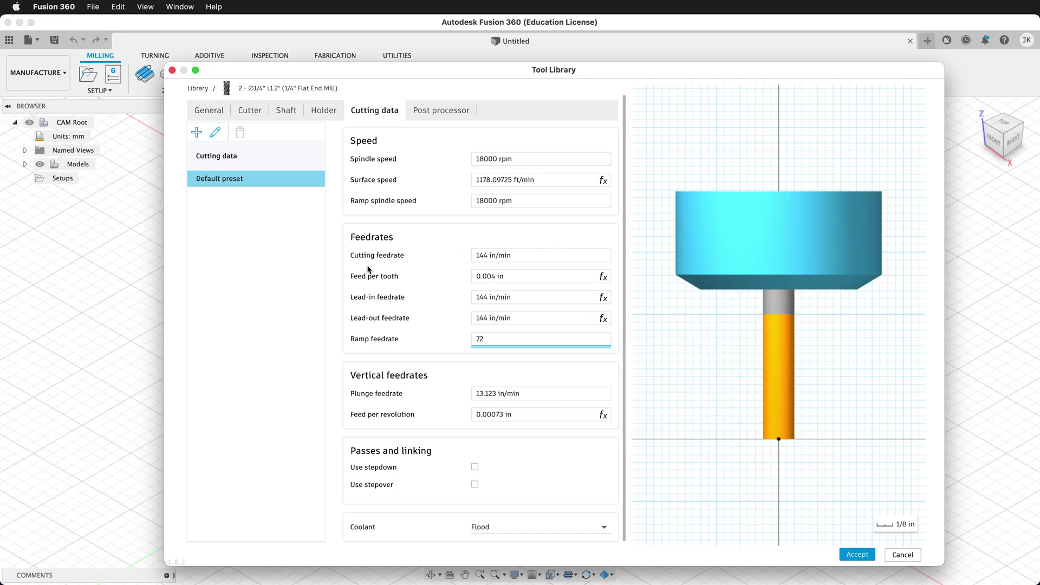
key(Return)
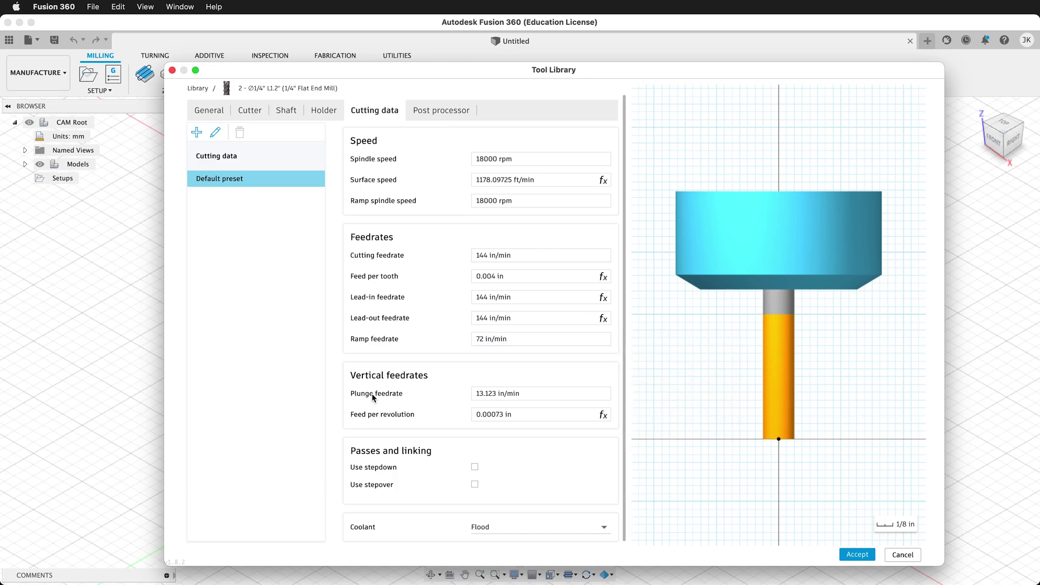
scroll(471, 384, down, 1)
drag(470, 384, 600, 384)
text(72)
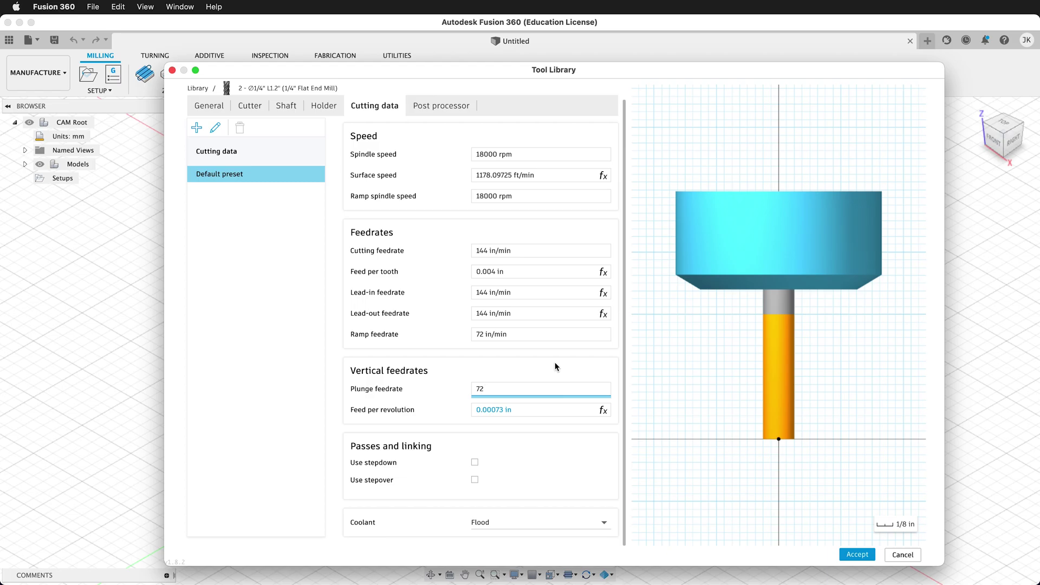
key(Return)
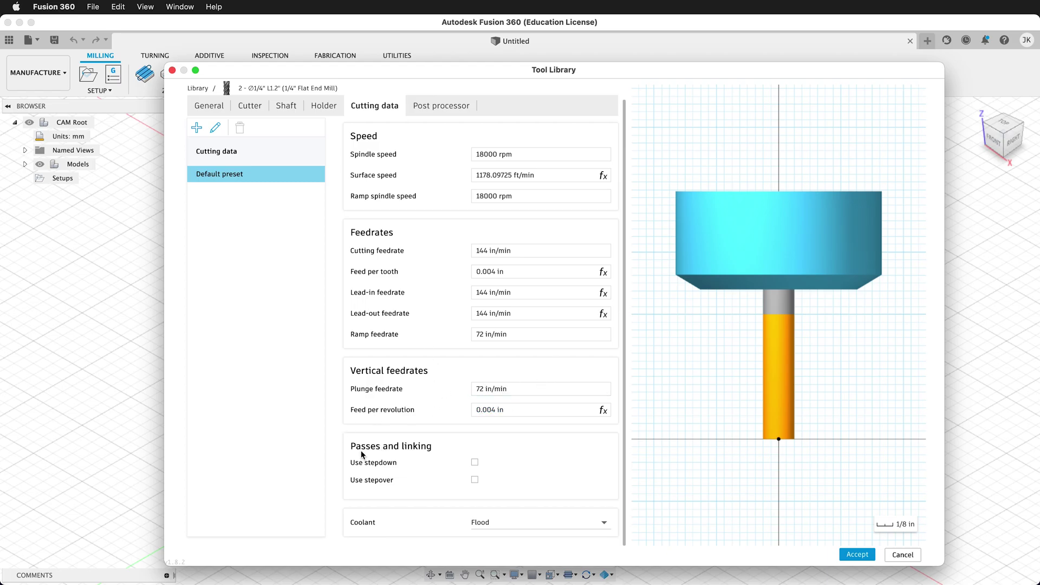
Step: Enable stepdown at 0.125 in and set Coolant to Disabled
click(474, 463)
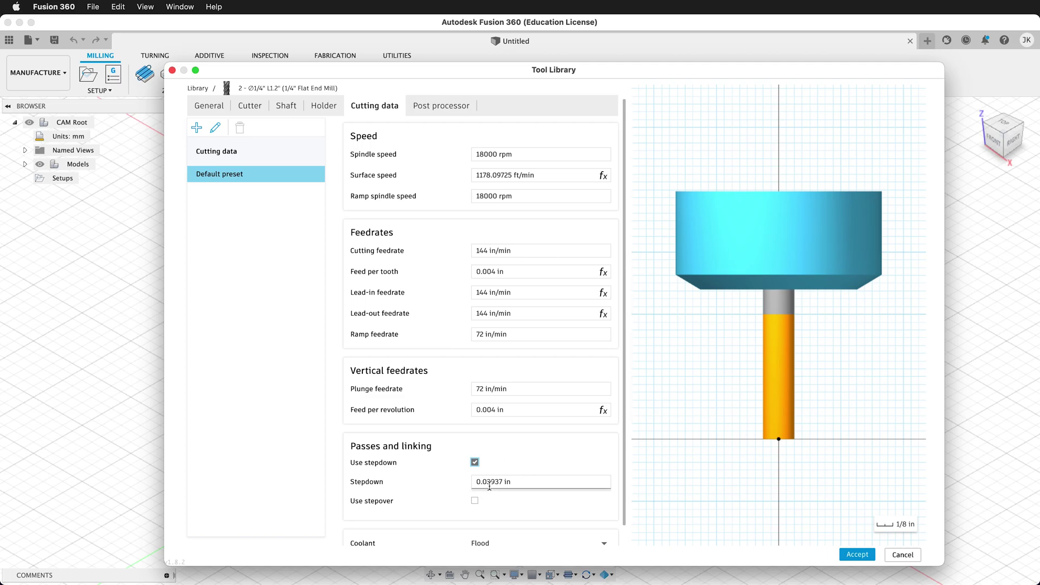
click(525, 481)
drag(523, 481, 451, 479)
text(.125)
scroll(439, 455, down, 2)
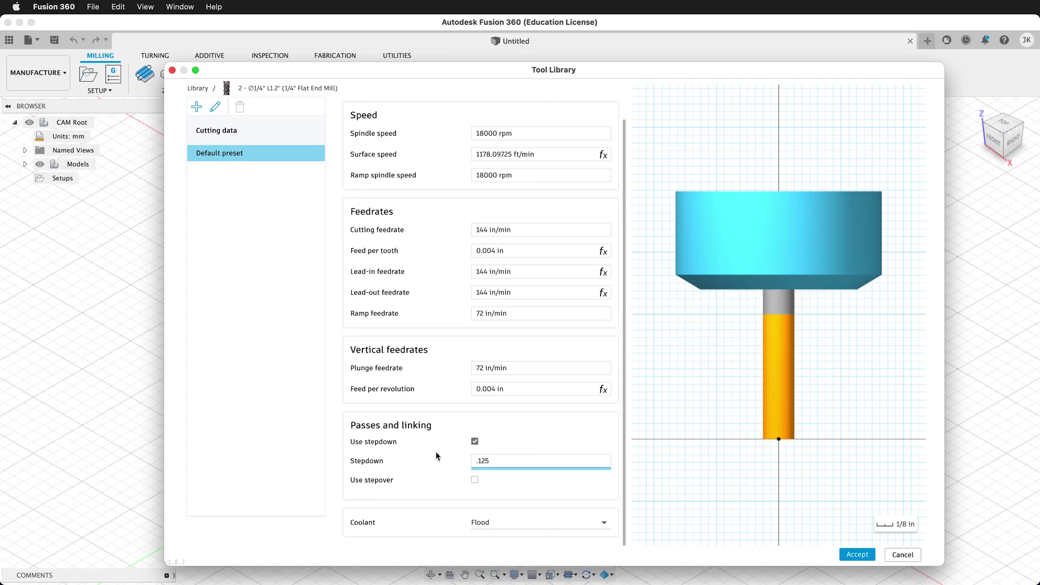
click(510, 529)
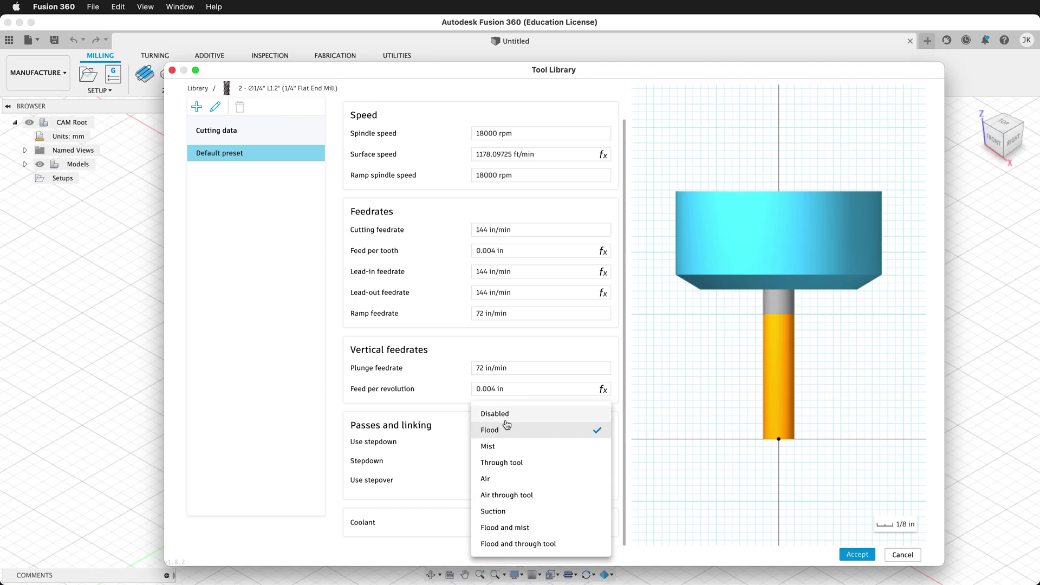
click(507, 415)
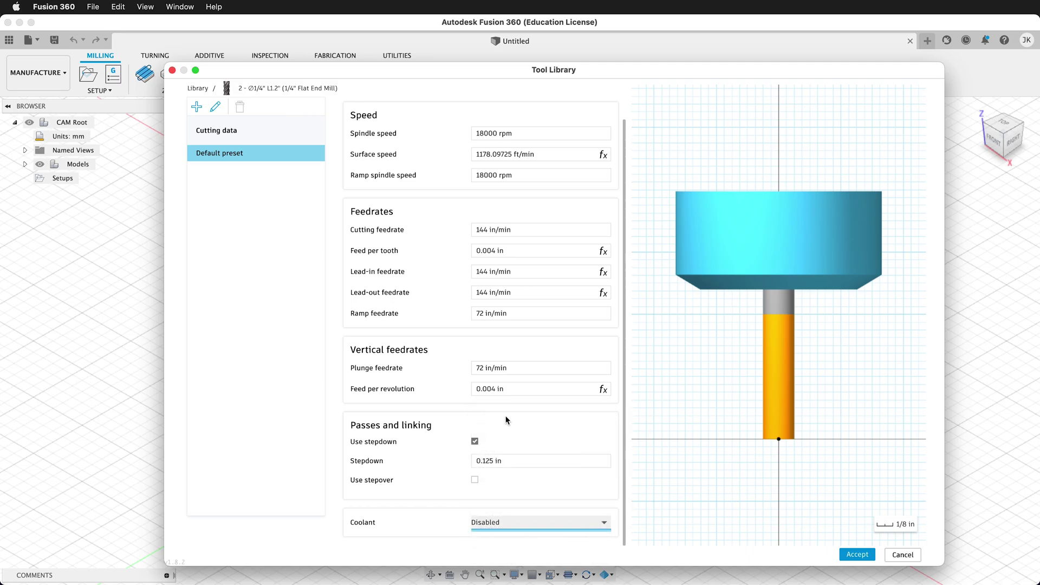
scroll(461, 270, up, 2)
Step: Show the 1/4" Flat End Mill's post processor settings: tool number 2, turret 0, live tool enabled
click(444, 112)
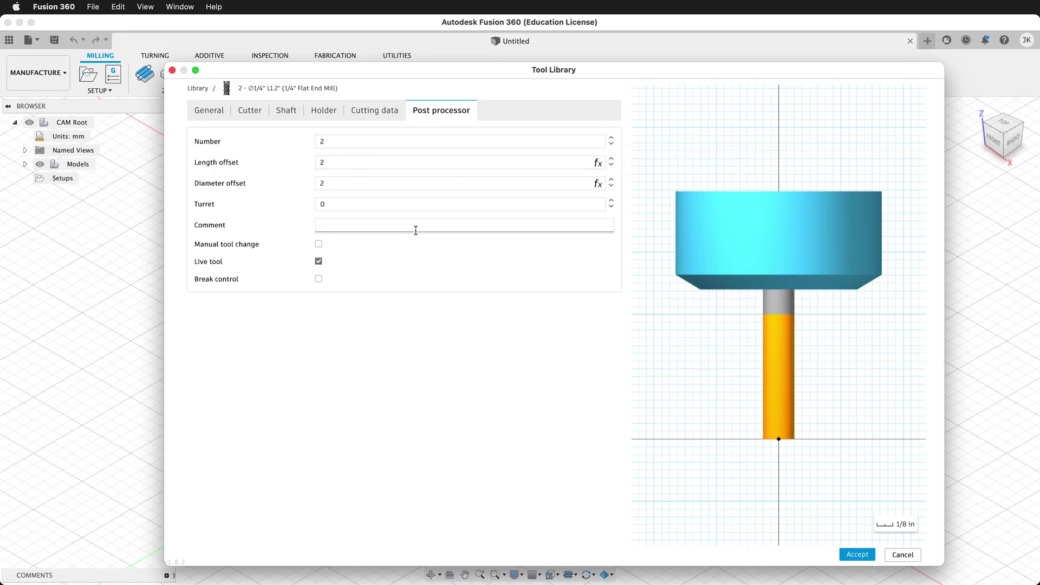
Step: Accept the 1/4" Flat End Mill so the local library lists it at 0.25 in diameter
click(857, 554)
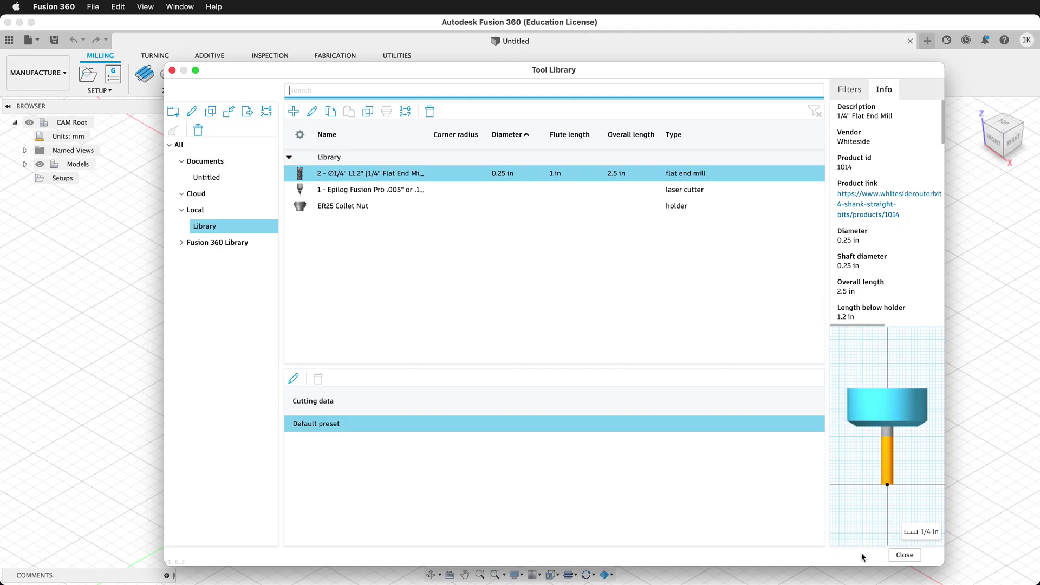